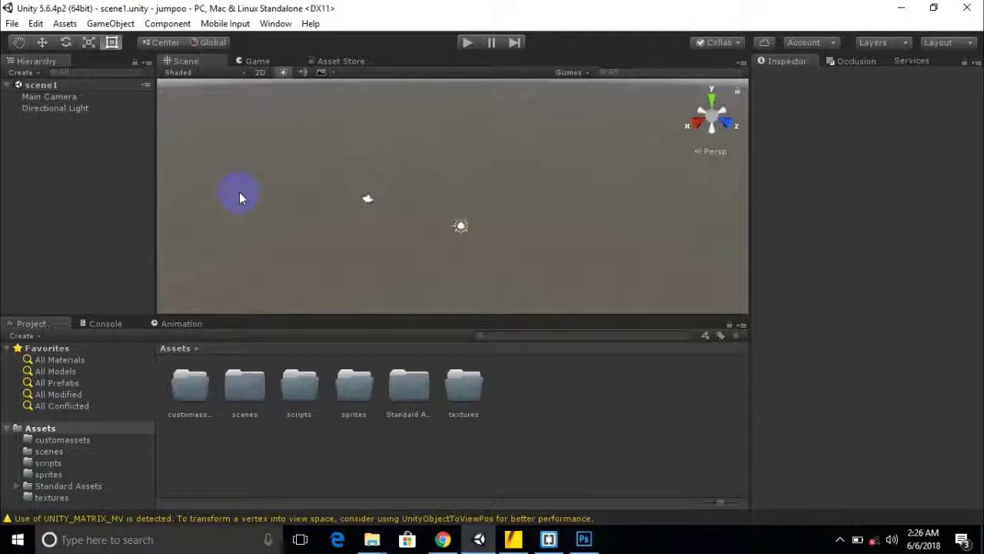
pyautogui.moveTo(505, 112); pyautogui.dragTo(538, 182, button='middle')
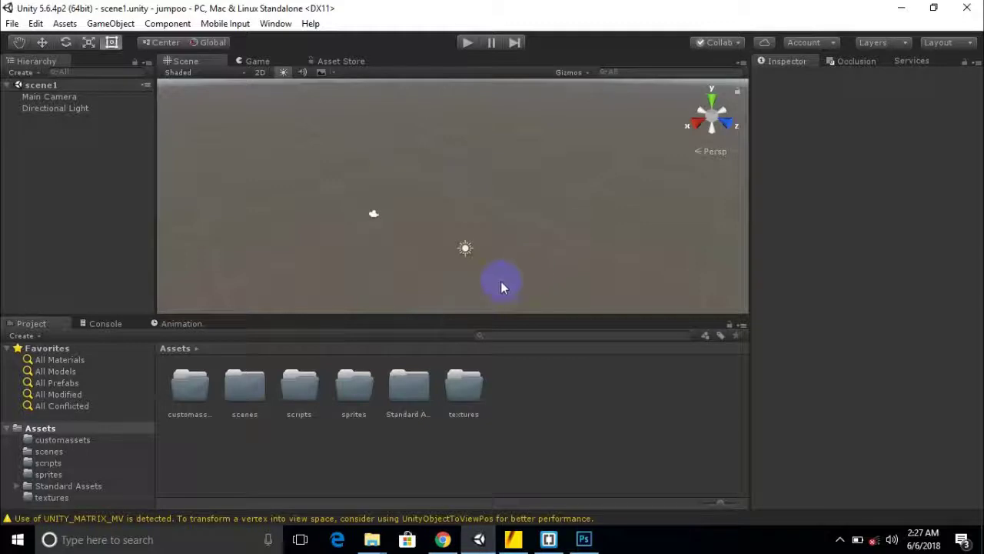
pyautogui.moveTo(382, 262); pyautogui.dragTo(384, 254, button='middle')
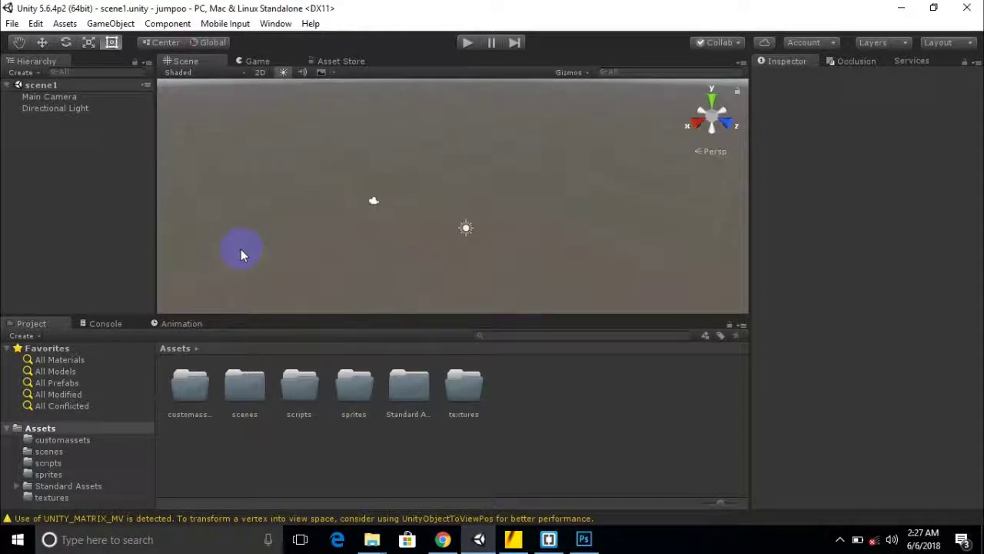
pyautogui.rightClick(101, 153)
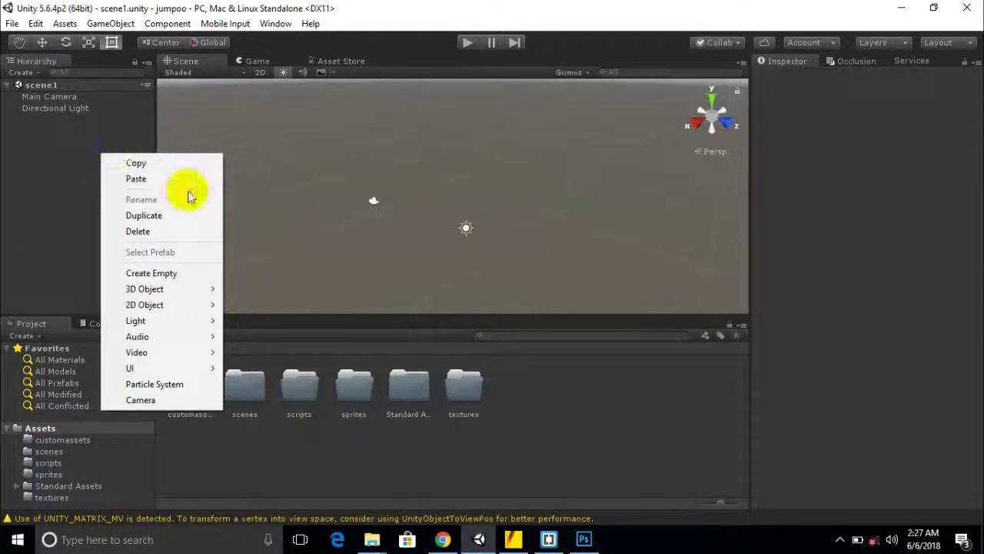
pyautogui.rightClick(431, 458)
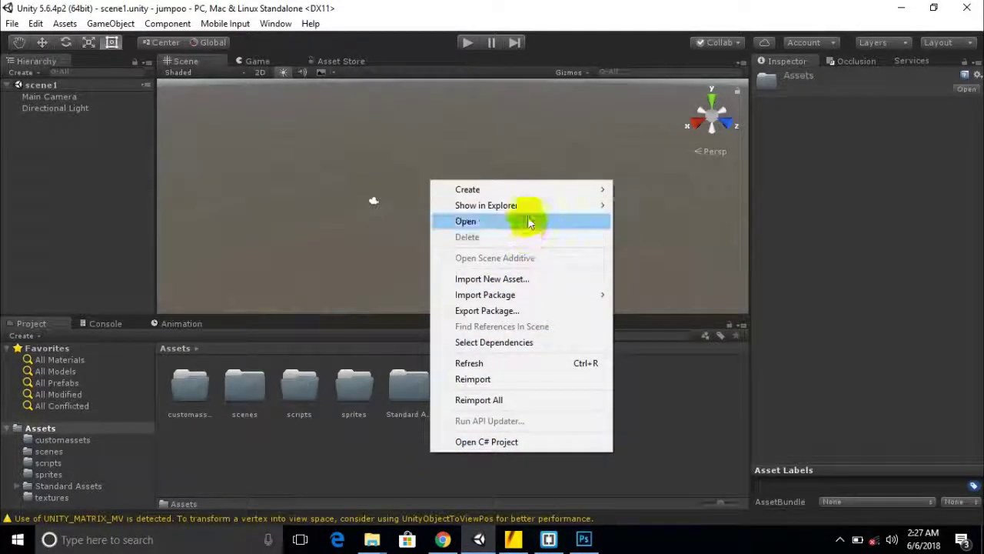
pyautogui.moveTo(535, 198)
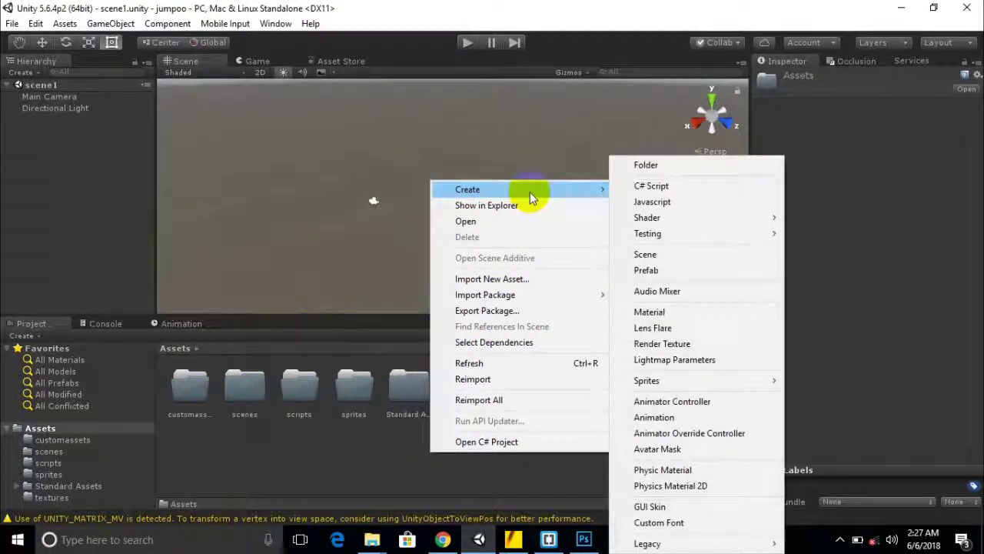
pyautogui.click(116, 24)
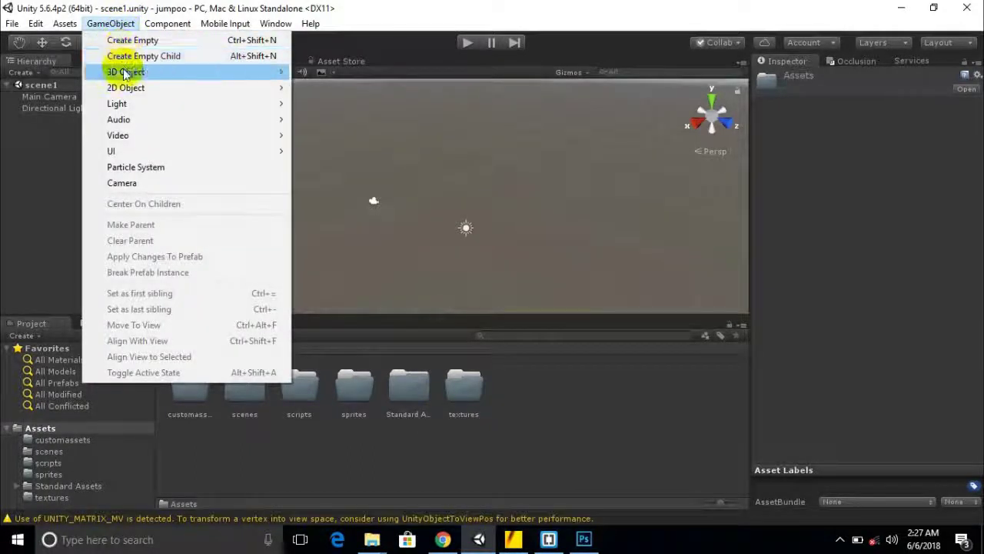
pyautogui.moveTo(125, 72)
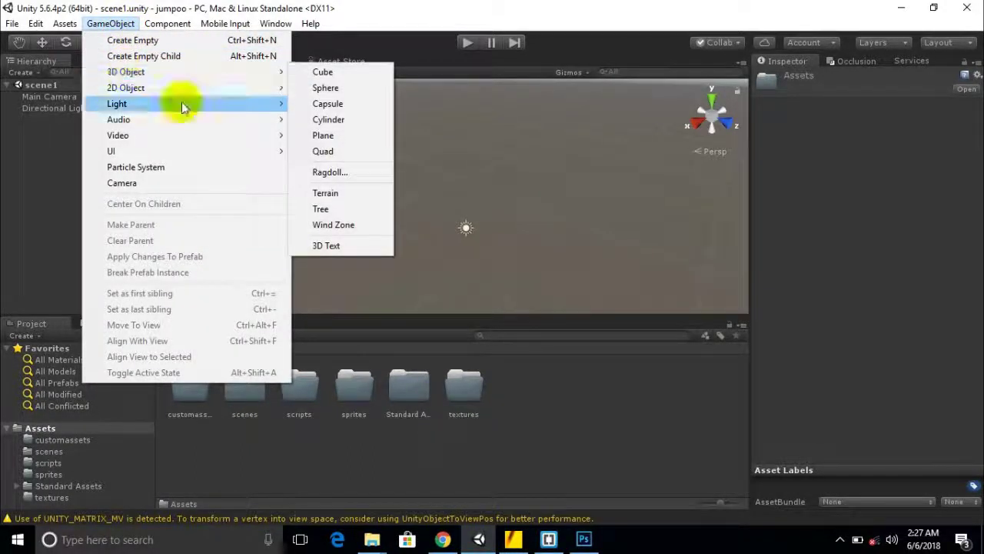
pyautogui.click(368, 7)
# Add a 3D Terrain object to scene1 and bring the whole terrain plane into view
pyautogui.rightClick(96, 167)
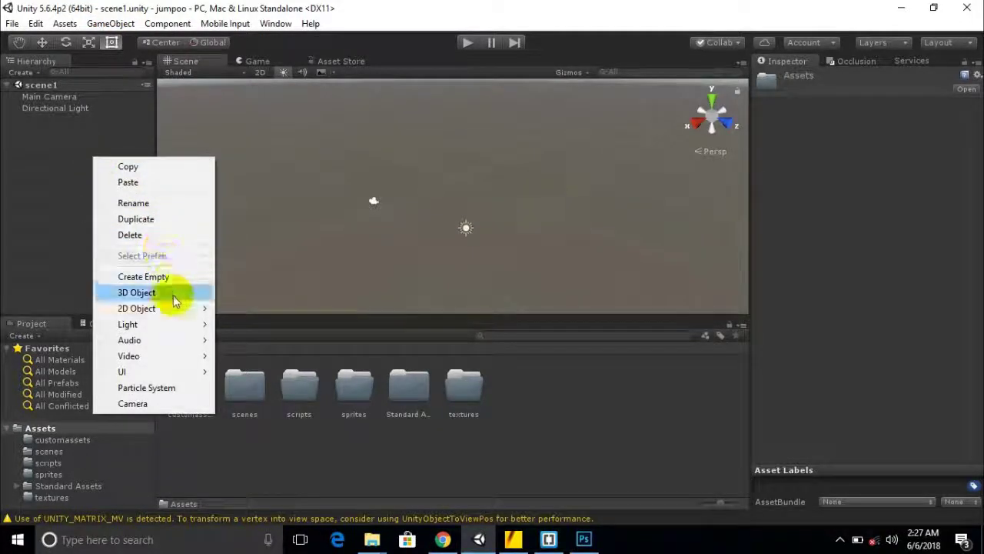
pyautogui.moveTo(173, 293)
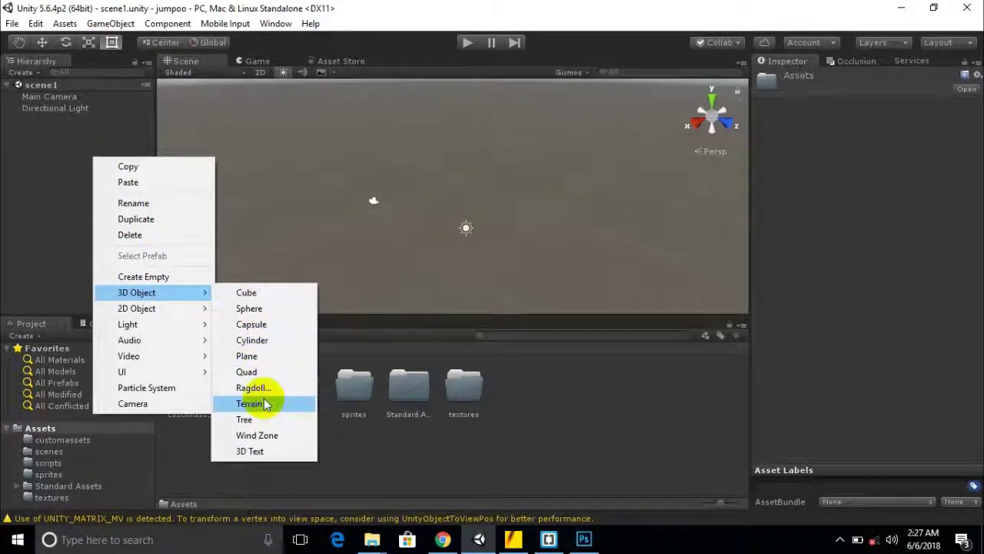
pyautogui.click(54, 266)
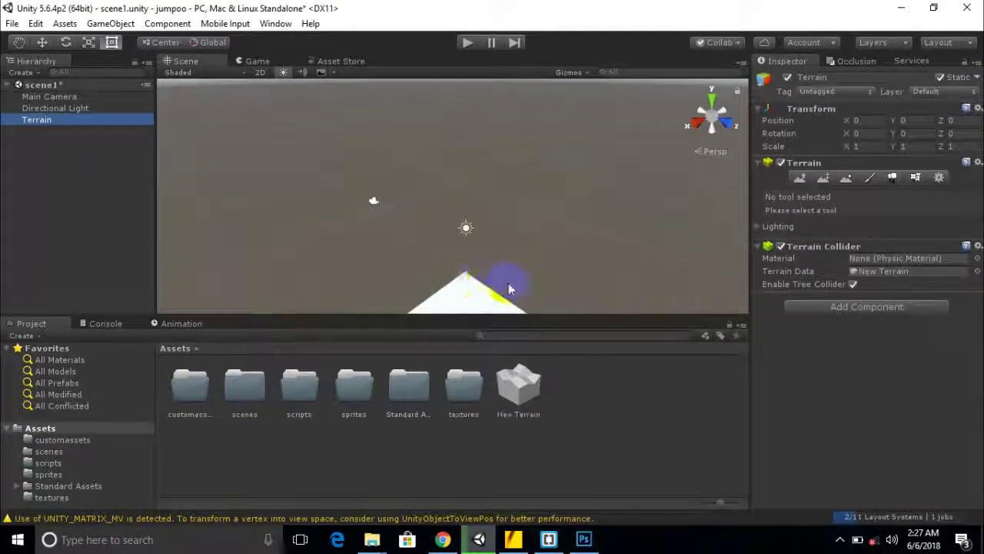
pyautogui.scroll(-8, 462, 270)
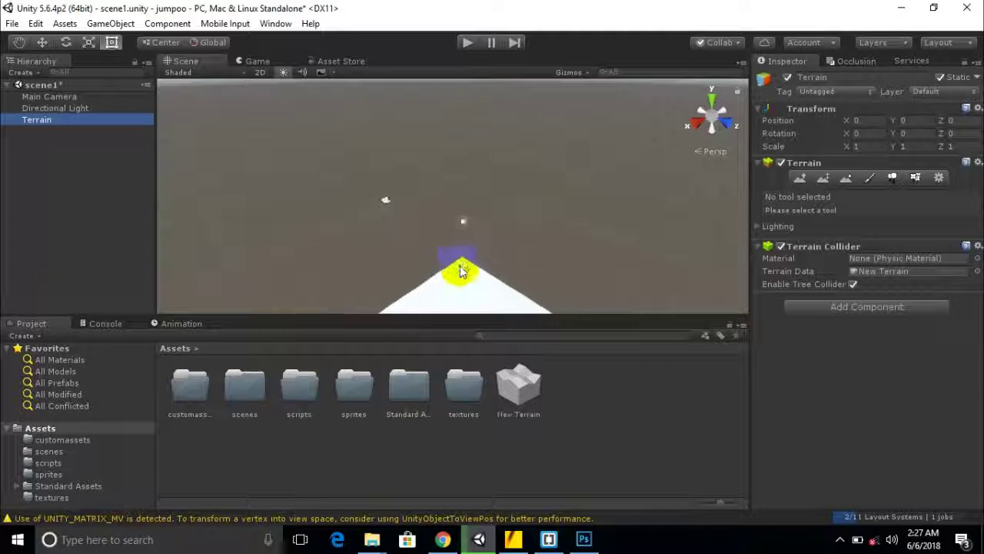
pyautogui.scroll(-8, 459, 270)
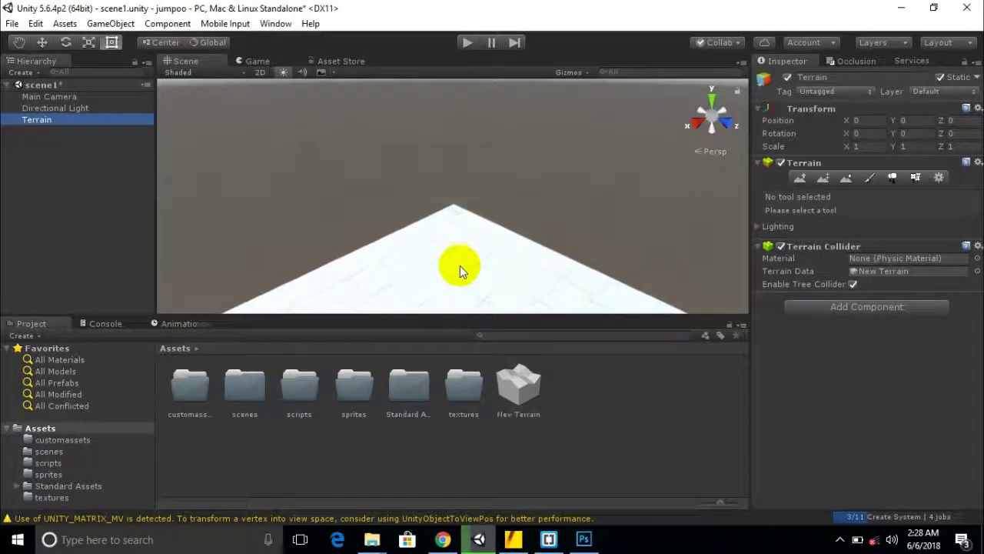
pyautogui.scroll(-5, 460, 269)
pyautogui.moveTo(465, 266); pyautogui.dragTo(413, 234, button='middle')
# Switch to the Move tool and examine the terrain plane in the scene from different angles
pyautogui.click(18, 45)
pyautogui.click(42, 44)
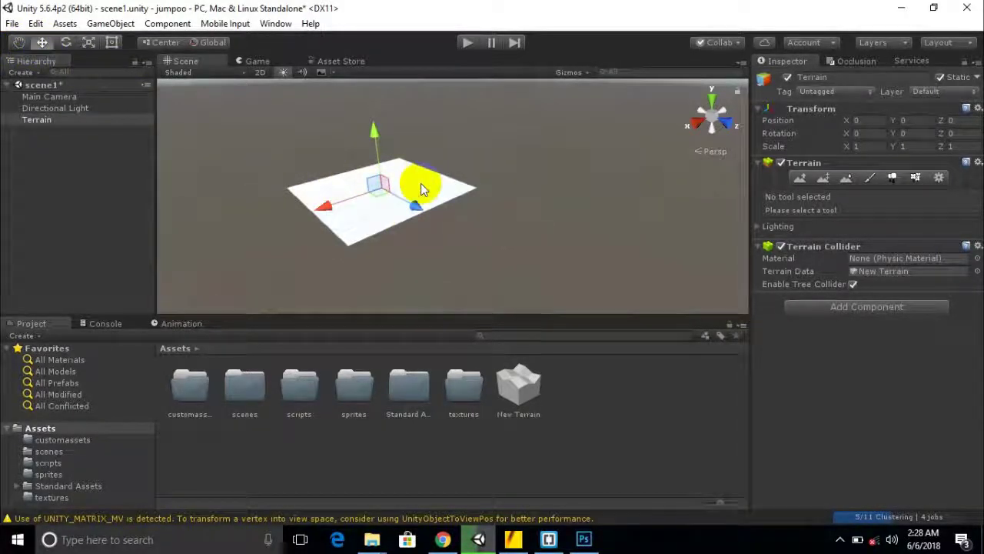
pyautogui.moveTo(522, 235); pyautogui.dragTo(362, 184, button='middle')
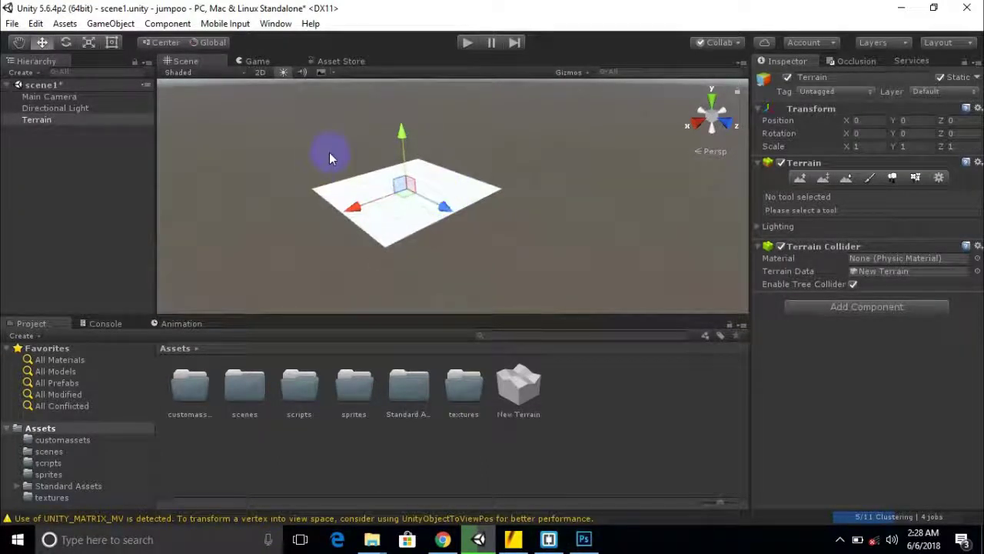
pyautogui.scroll(1, 438, 220)
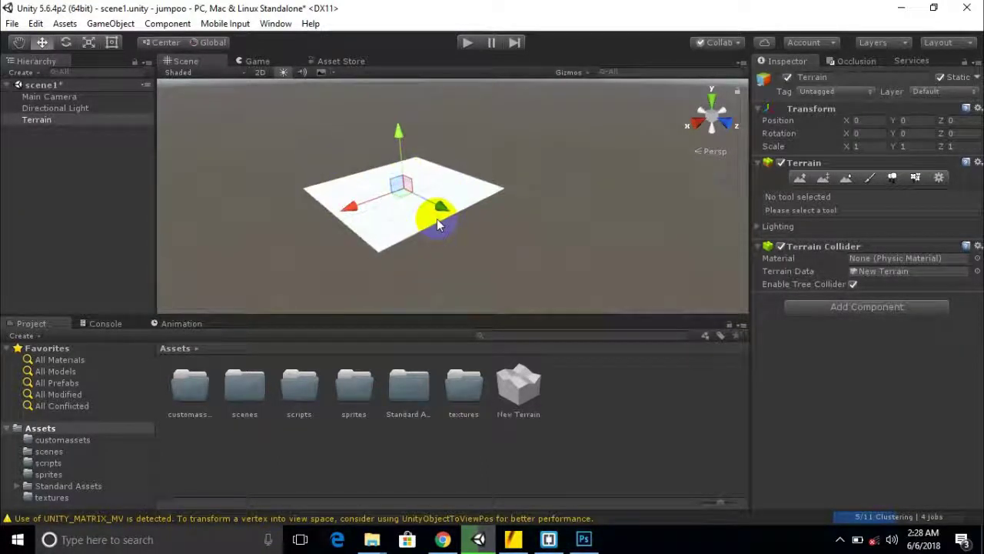
pyautogui.press('alt')
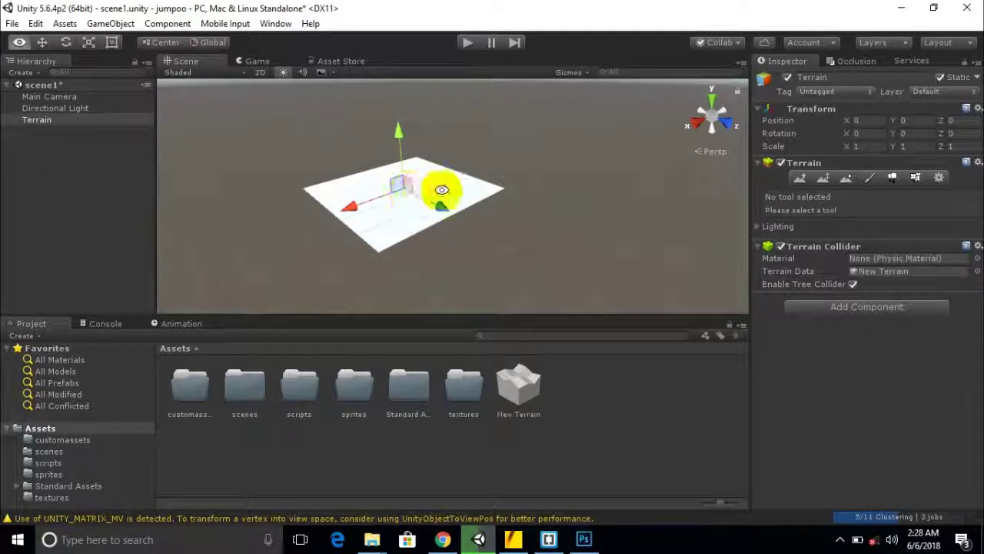
pyautogui.keyDown('alt'); pyautogui.moveTo(457, 179); pyautogui.dragTo(502, 194); pyautogui.keyUp('alt')
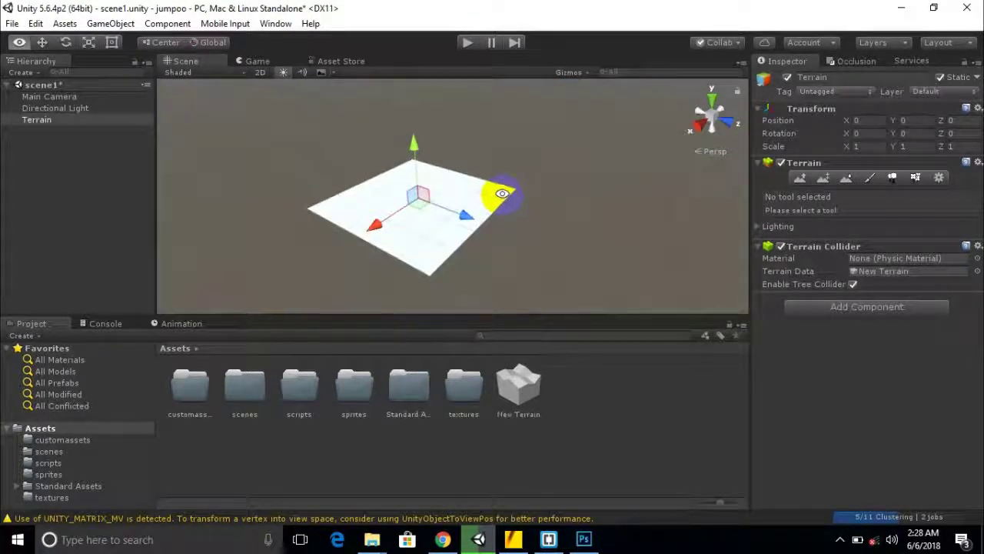
pyautogui.click(514, 222)
pyautogui.click(446, 234)
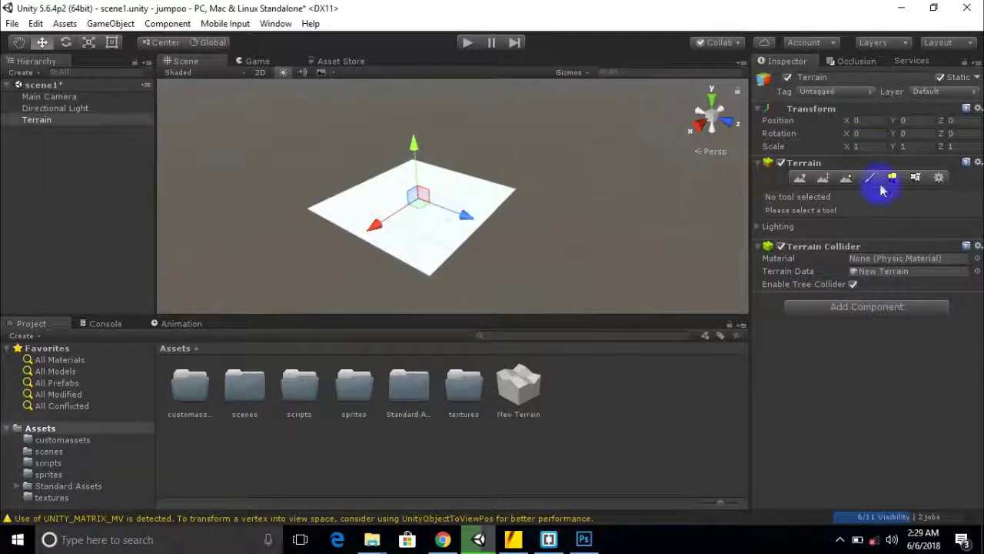
# Open the terrain's settings and go to the Terrain Width and Terrain Length values under Resolution
pyautogui.click(937, 178)
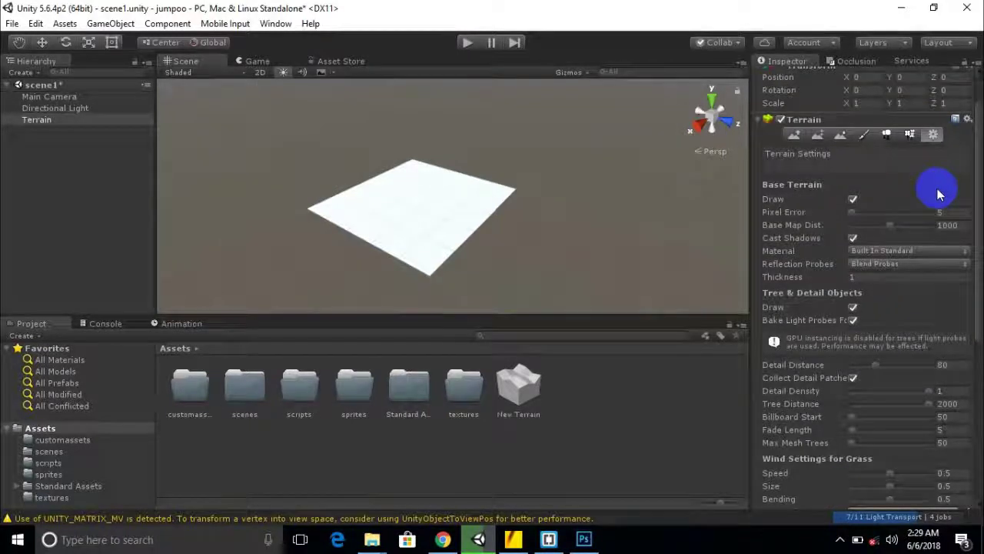
pyautogui.scroll(-3, 823, 259)
pyautogui.scroll(-5, 894, 222)
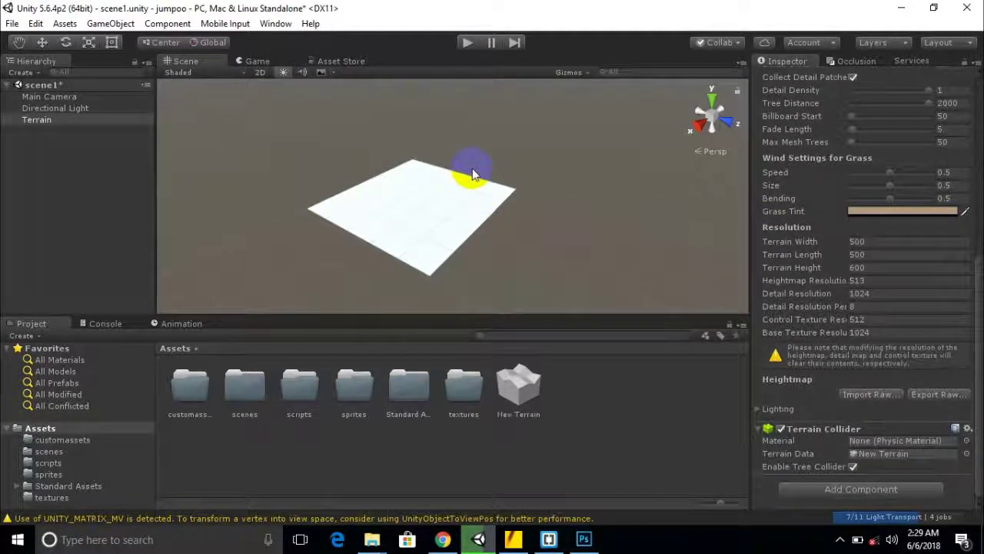
pyautogui.click(865, 243)
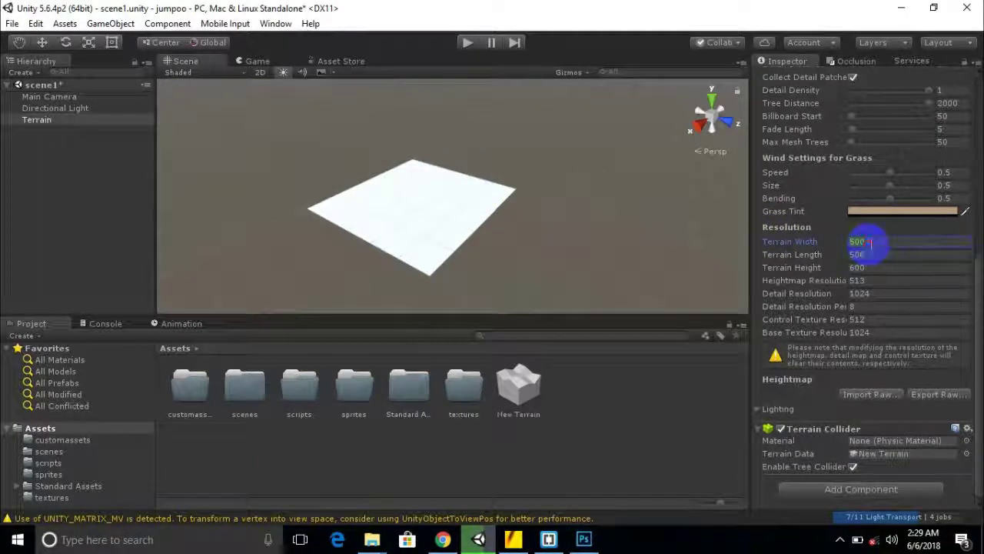
pyautogui.click(865, 254)
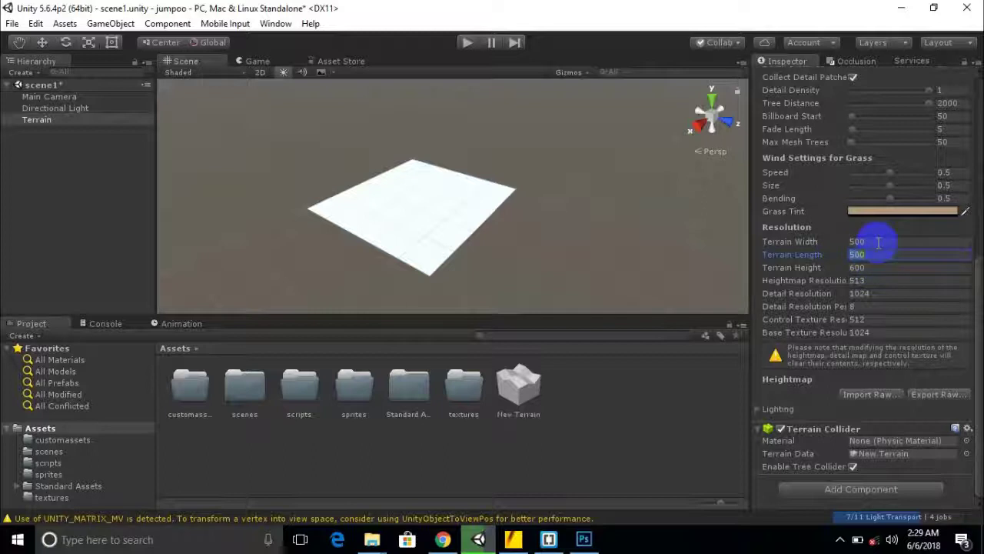
pyautogui.click(869, 242)
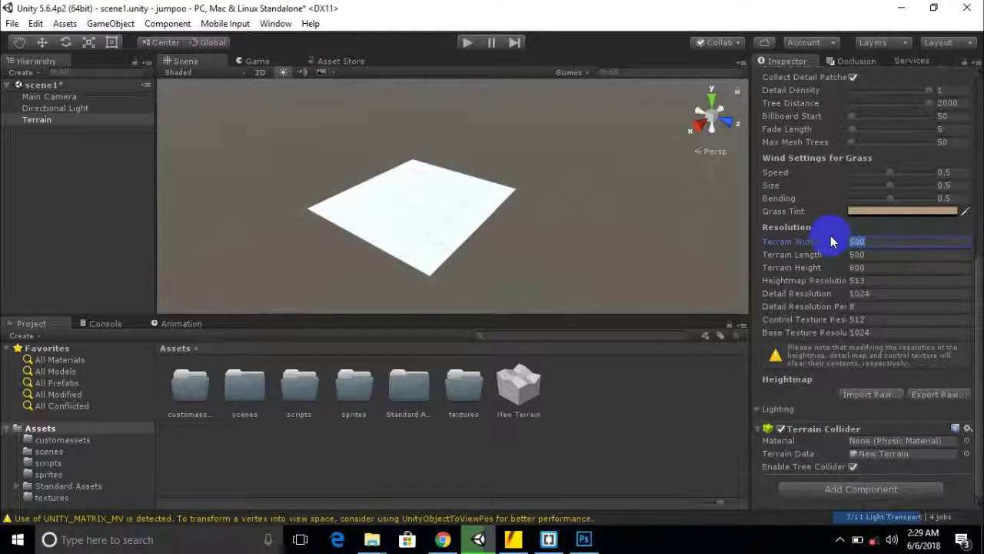
pyautogui.click(872, 243)
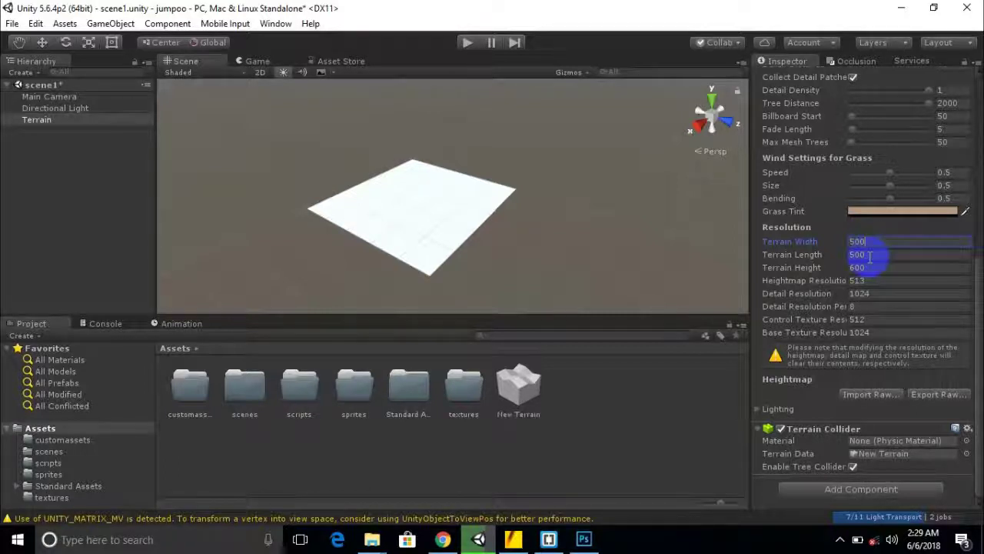
# Set the terrain's width to 400 and its length to 6000, and check the resized plane
pyautogui.doubleClick(857, 245)
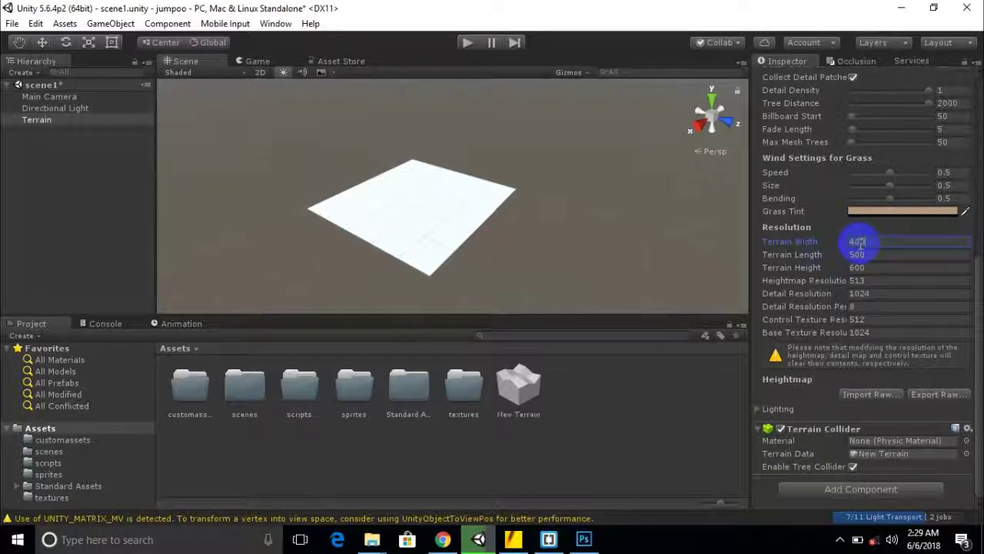
pyautogui.write('400')
pyautogui.press('Tab')
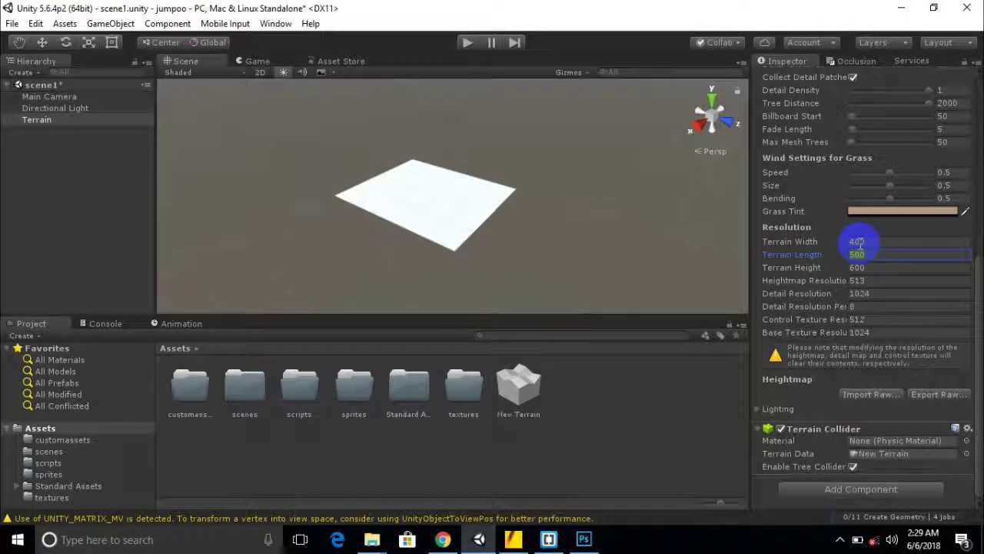
pyautogui.write('0')
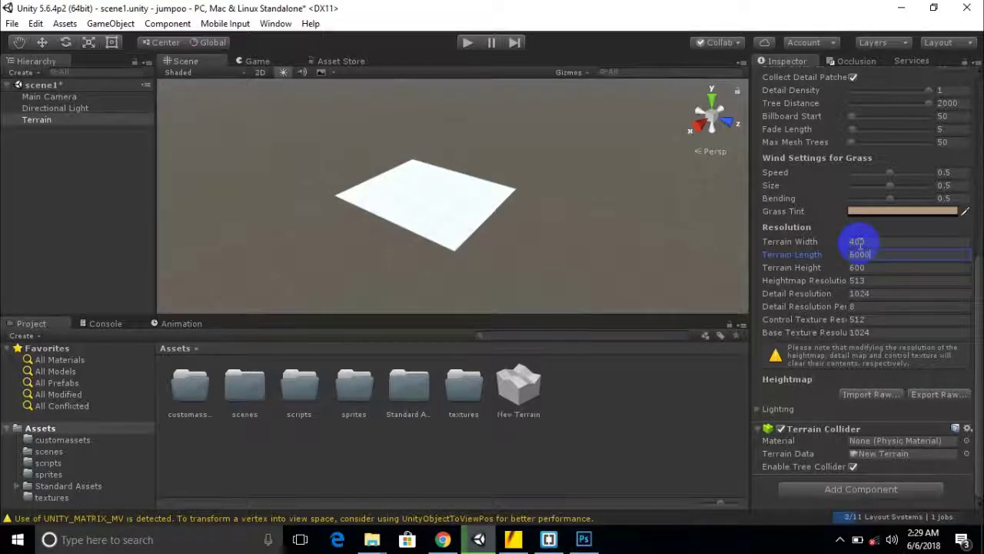
pyautogui.press('Return')
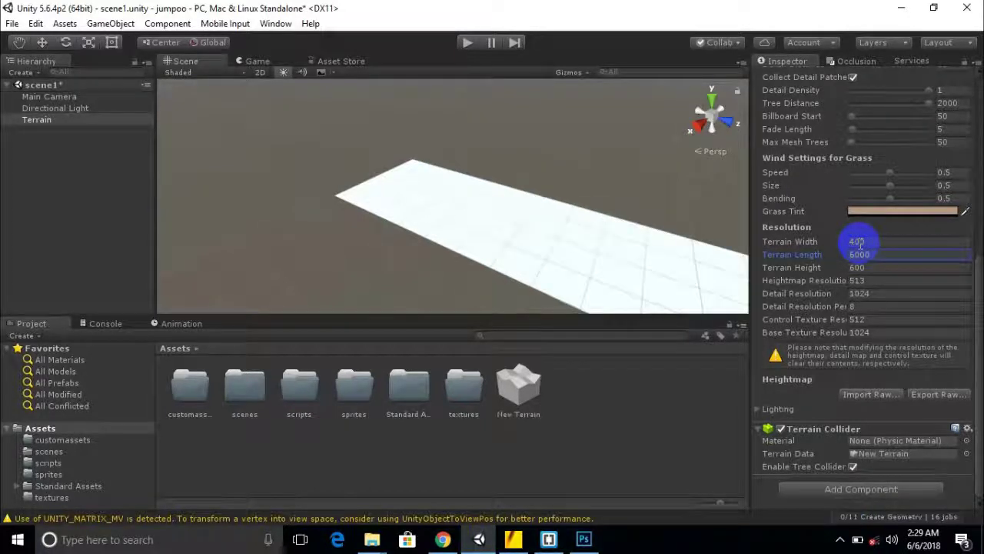
pyautogui.scroll(-4, 590, 247)
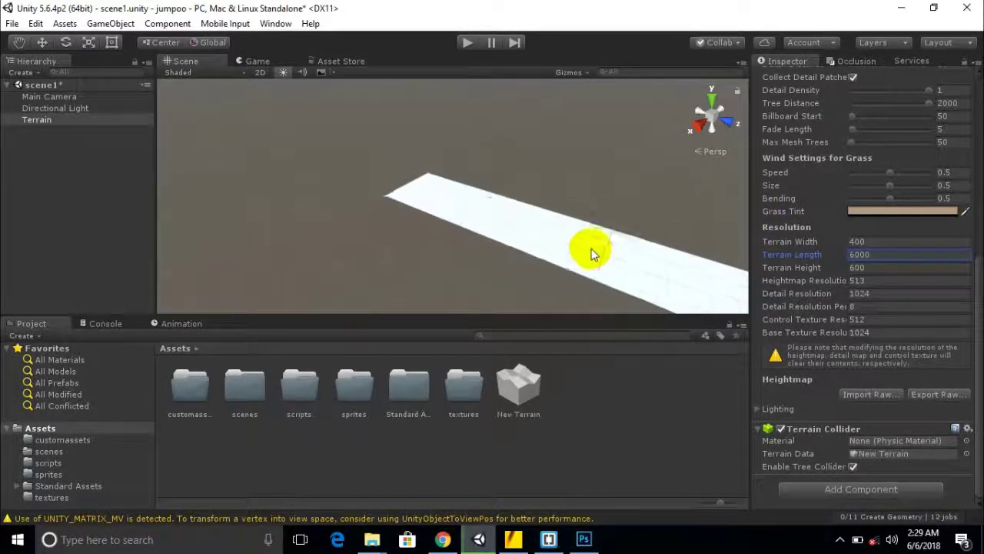
pyautogui.scroll(4, 385, 226)
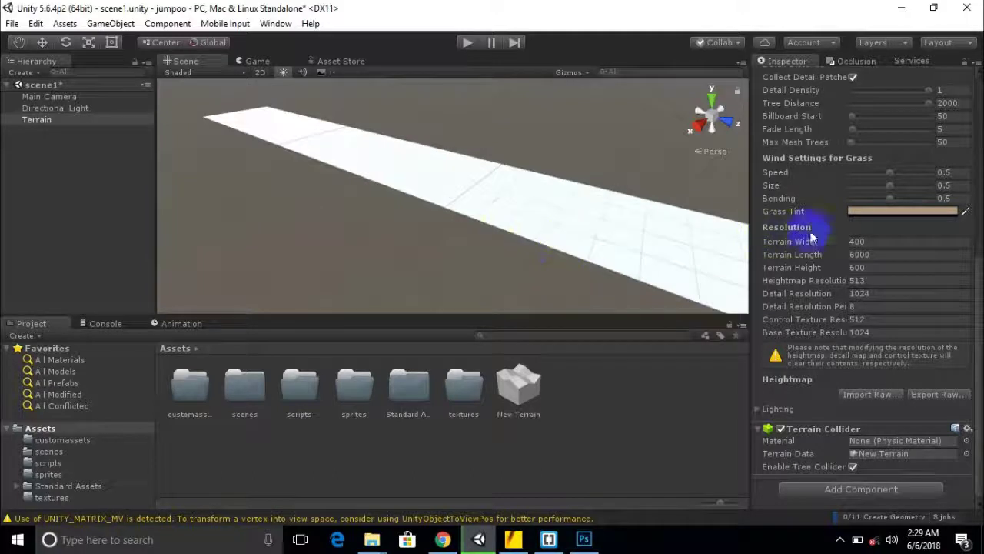
# Set the terrain's width to 160 and its length to 300, and bring the resized plane into view
pyautogui.click(863, 243)
pyautogui.click(860, 241)
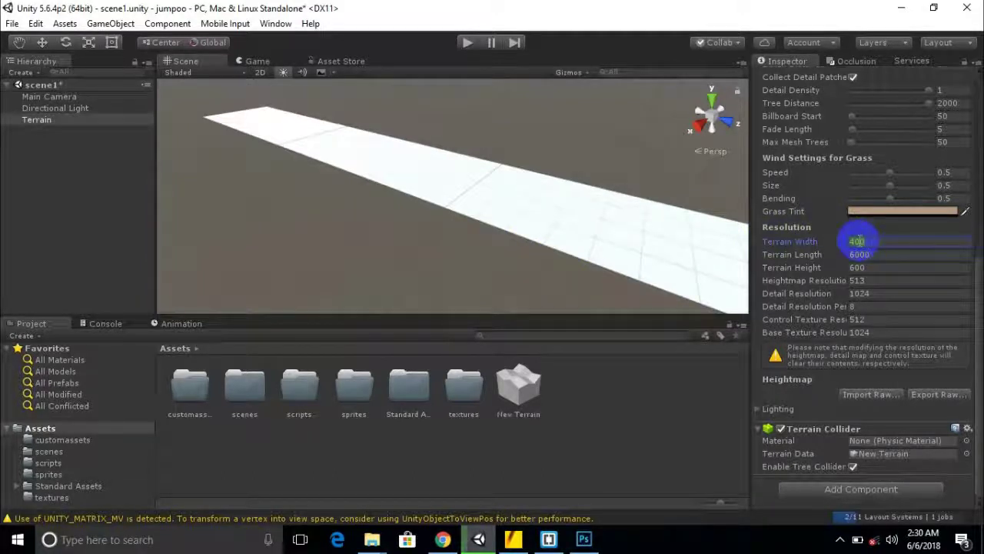
pyautogui.write('160')
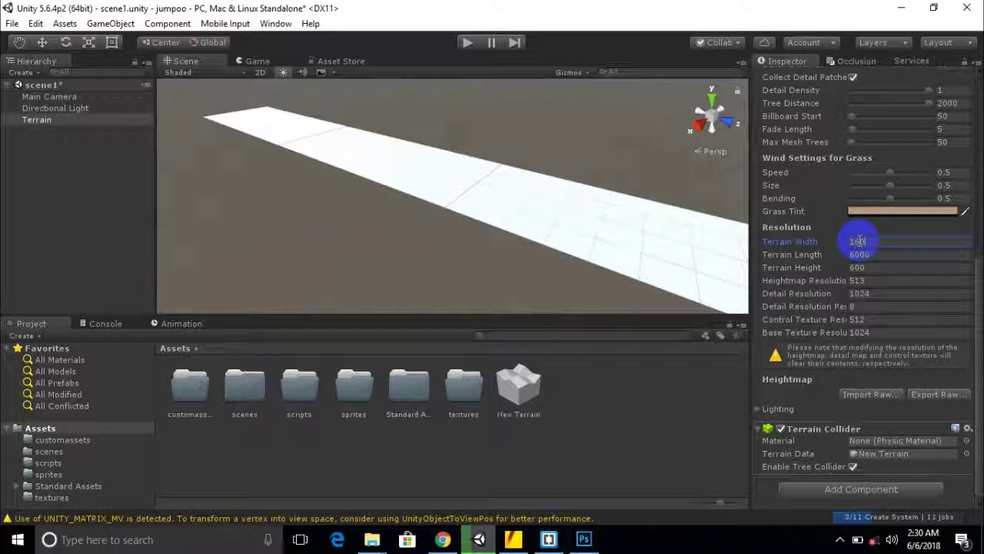
pyautogui.press('Tab')
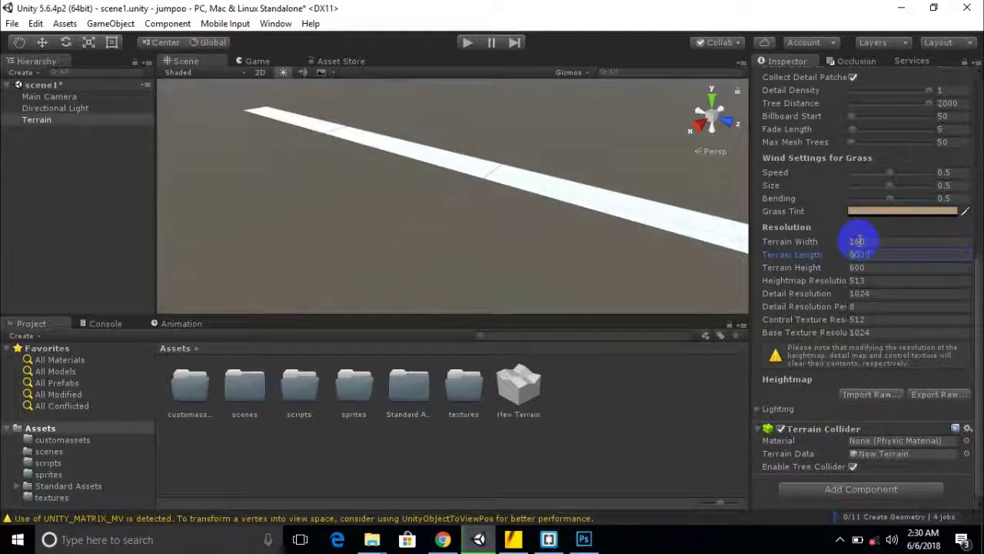
pyautogui.press('Return')
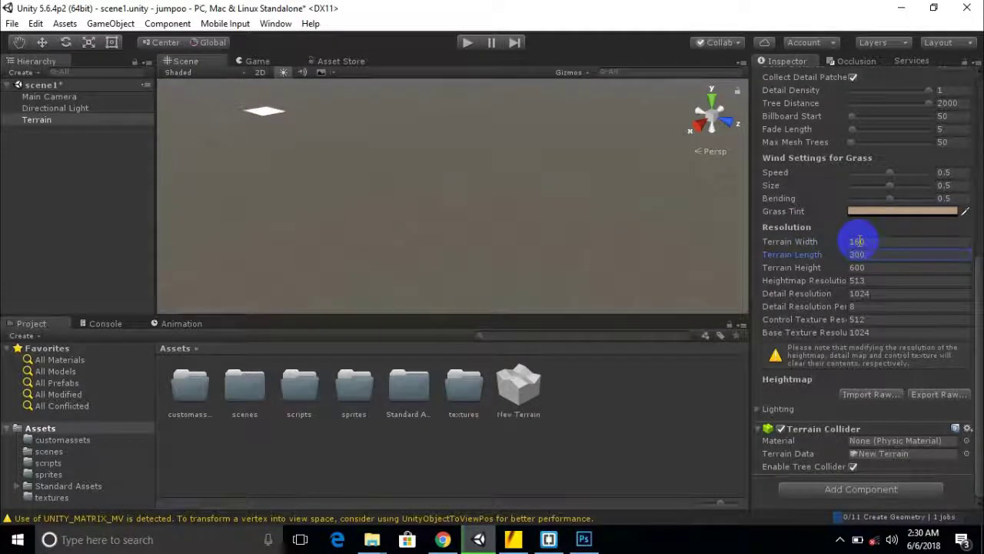
pyautogui.moveTo(264, 111); pyautogui.dragTo(586, 188)
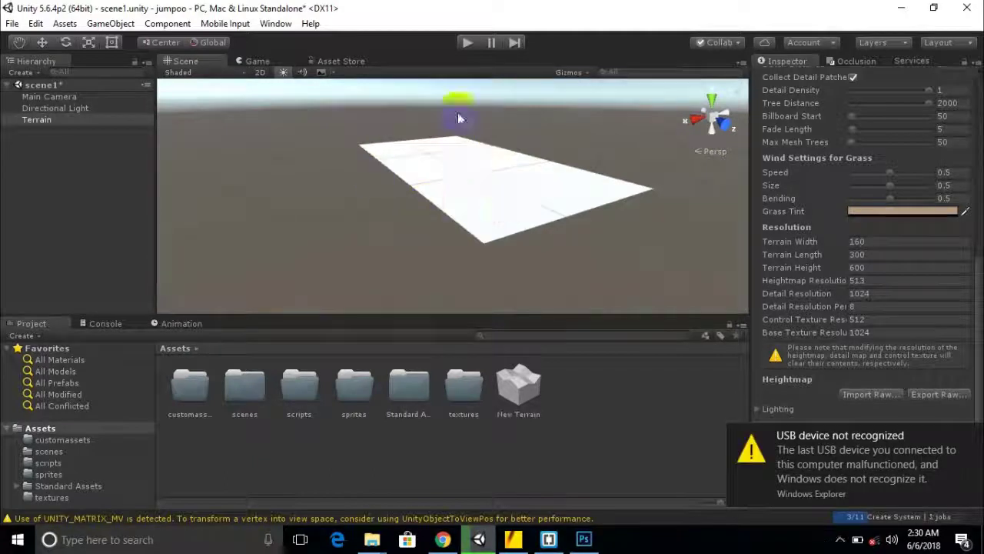
# Reselect the terrain and examine the resized plane in the scene
pyautogui.scroll(2, 470, 214)
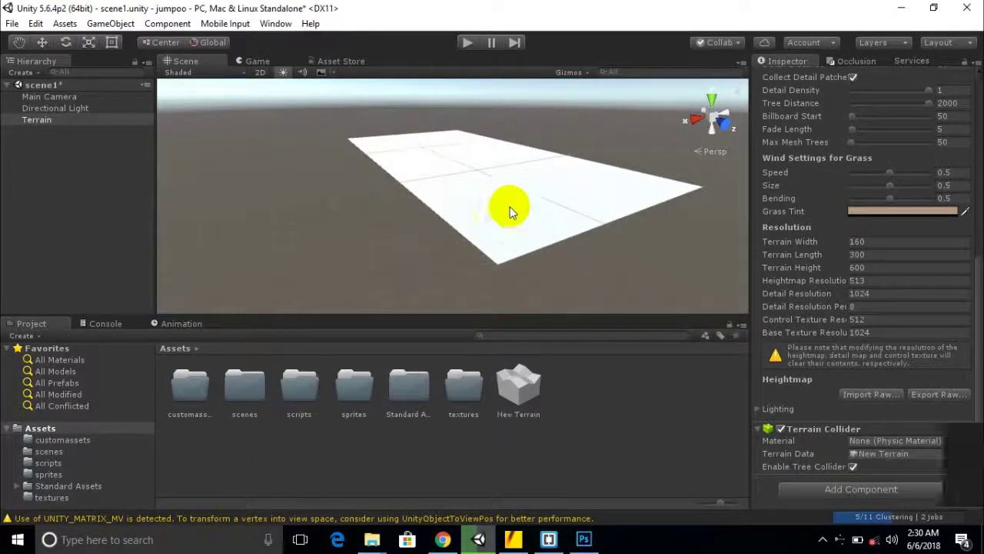
pyautogui.click(482, 263)
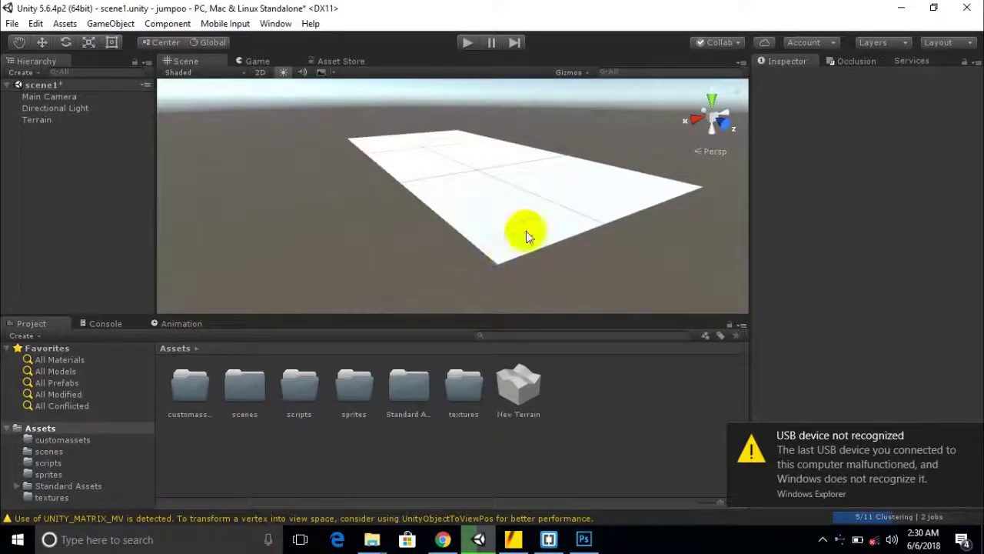
pyautogui.click(506, 251)
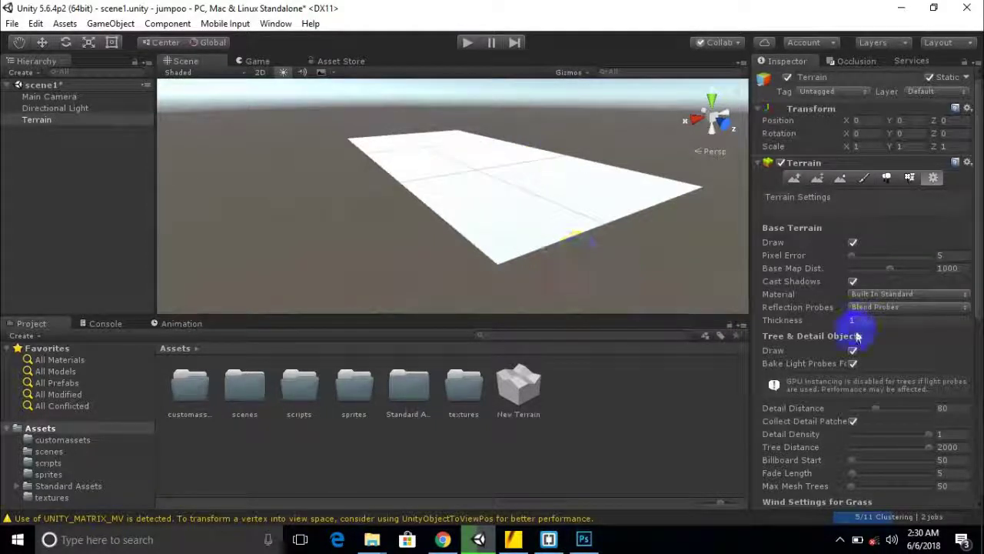
pyautogui.scroll(-3, 838, 346)
pyautogui.scroll(2, 505, 158)
pyautogui.scroll(-3, 514, 176)
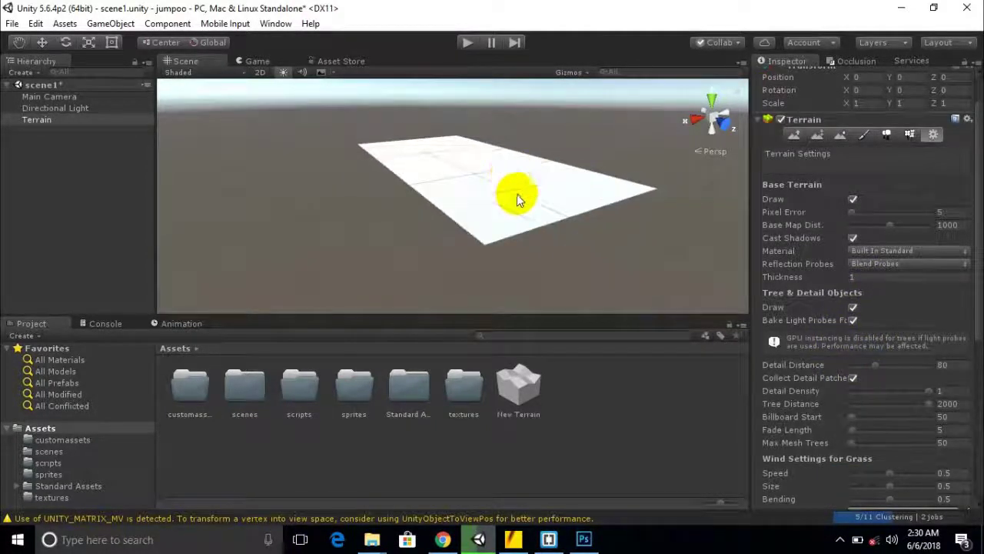
pyautogui.moveTo(570, 228); pyautogui.dragTo(540, 233, button='middle')
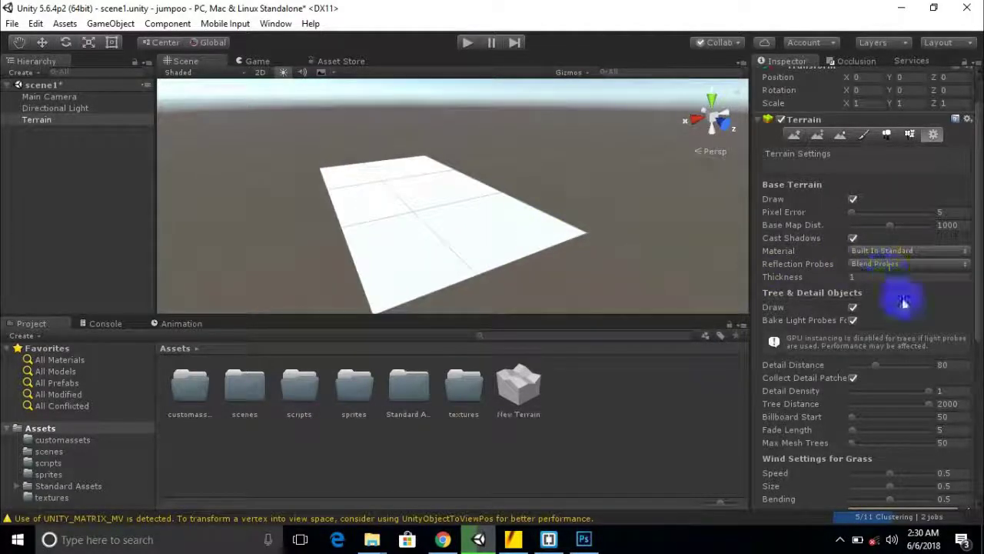
# Set the Terrain Height to 200 under Resolution and check the plane in the scene
pyautogui.scroll(-5, 897, 296)
pyautogui.scroll(-2, 905, 305)
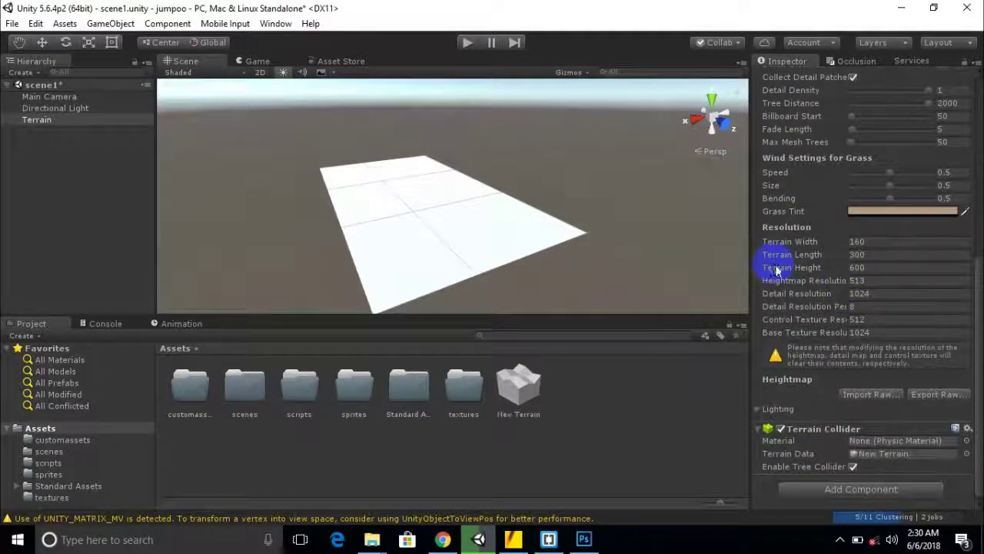
pyautogui.click(877, 267)
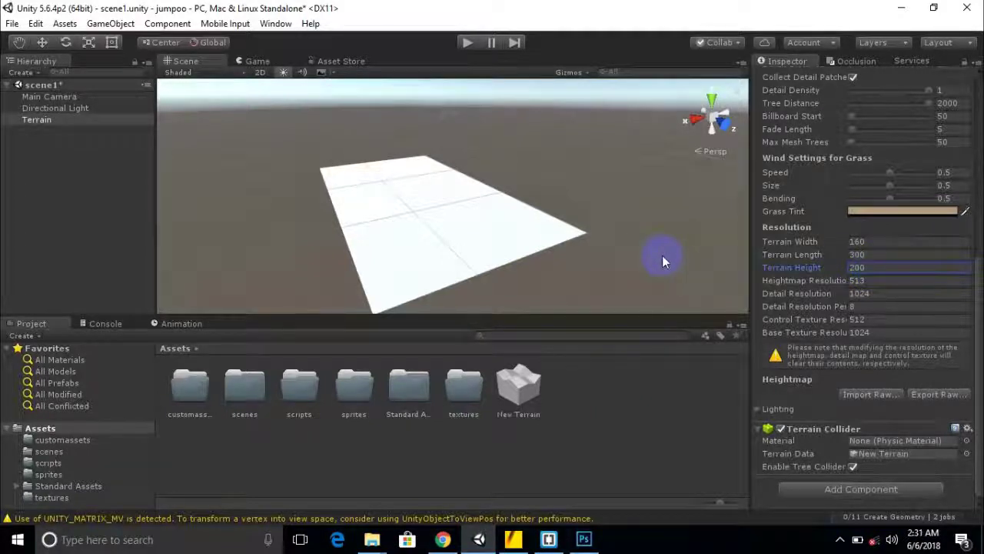
pyautogui.scroll(-1, 464, 223)
pyautogui.moveTo(442, 245); pyautogui.dragTo(503, 243, button='middle')
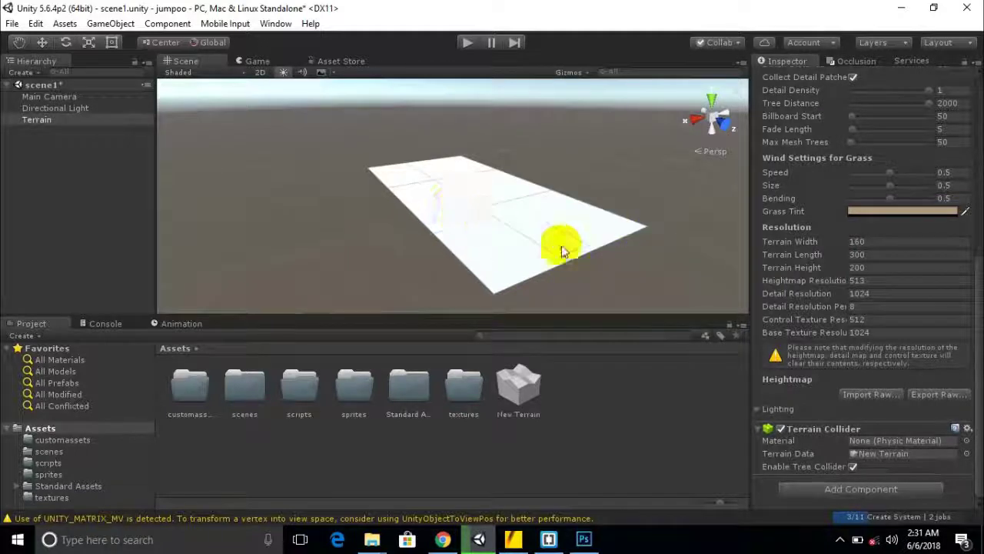
pyautogui.scroll(1, 571, 259)
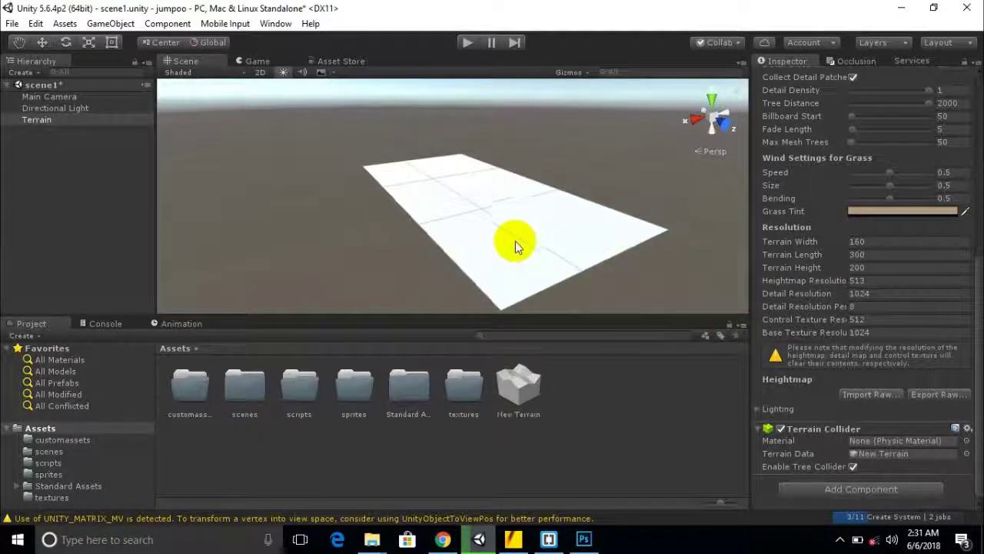
# Review the terrain's heightmap, detail, control texture and base texture resolution values
pyautogui.click(861, 282)
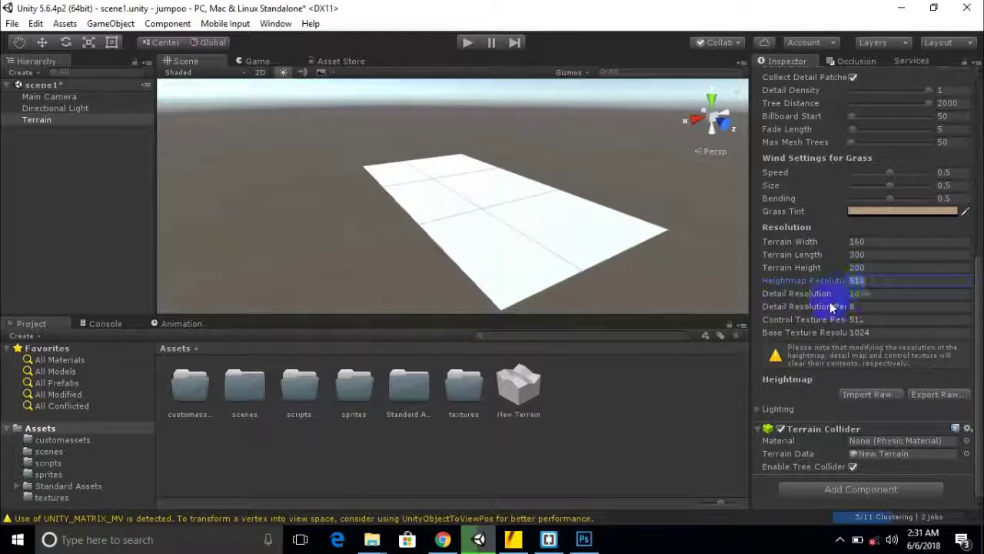
pyautogui.click(863, 293)
pyautogui.click(856, 306)
pyautogui.click(865, 319)
pyautogui.click(875, 333)
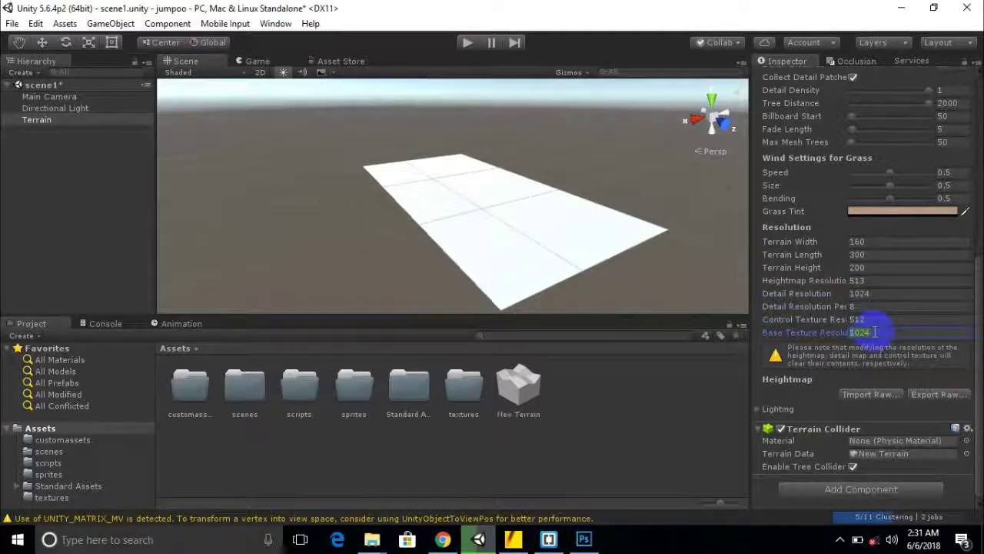
# Try a Detail Resolution of 512, set it back to 1024, and return the Terrain Height to 600
pyautogui.click(881, 294)
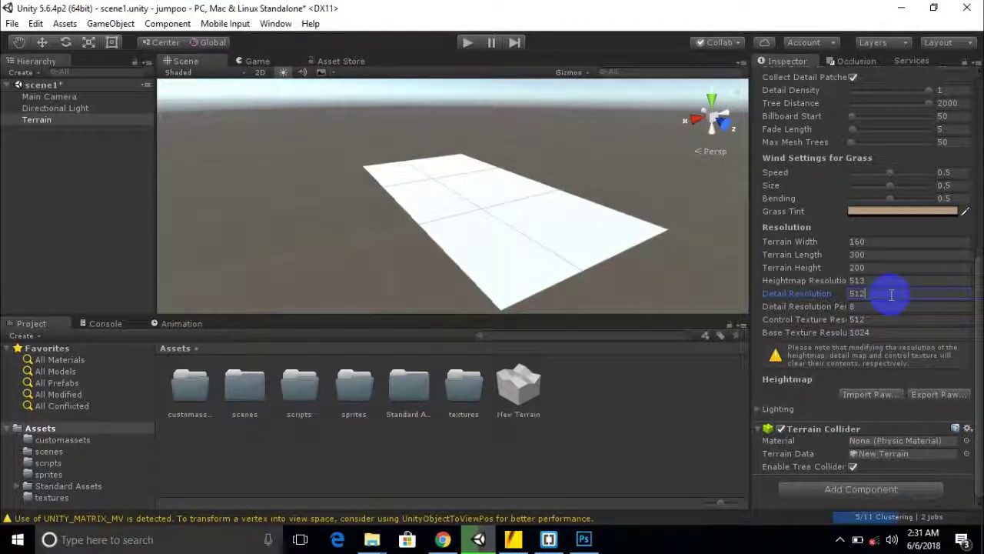
pyautogui.press('BackSpace')
pyautogui.press('BackSpace')
pyautogui.press('BackSpace')
pyautogui.write('1024')
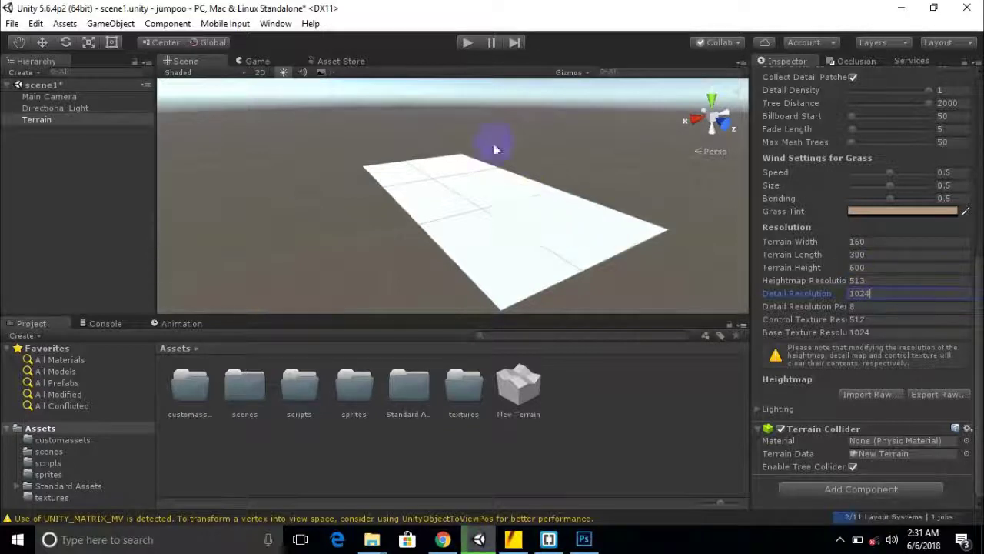
pyautogui.click(631, 267)
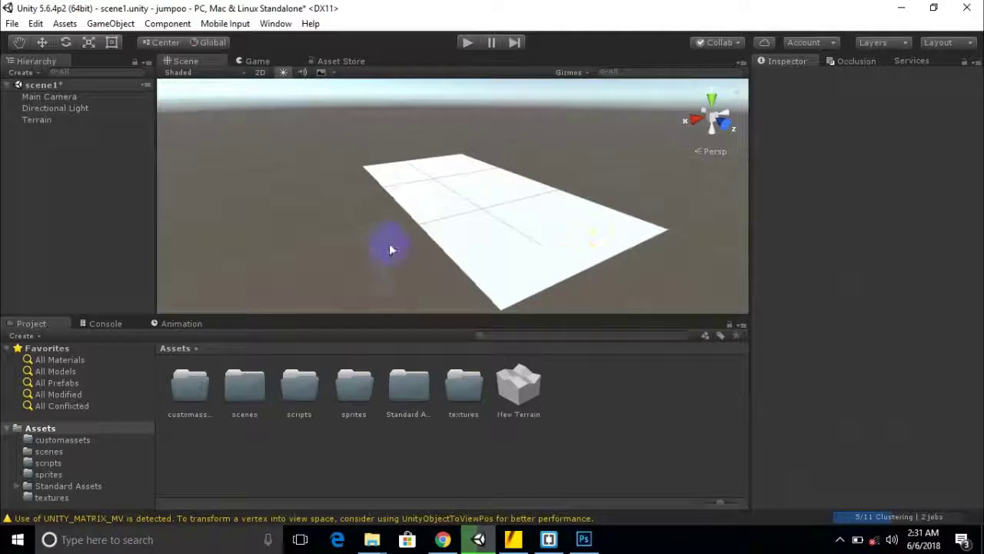
# Reselect the terrain and activate its Raise / Lower Terrain tool
pyautogui.click(484, 222)
pyautogui.scroll(-1, 473, 253)
pyautogui.moveTo(569, 250); pyautogui.dragTo(539, 263, button='middle')
pyautogui.scroll(-1, 301, 263)
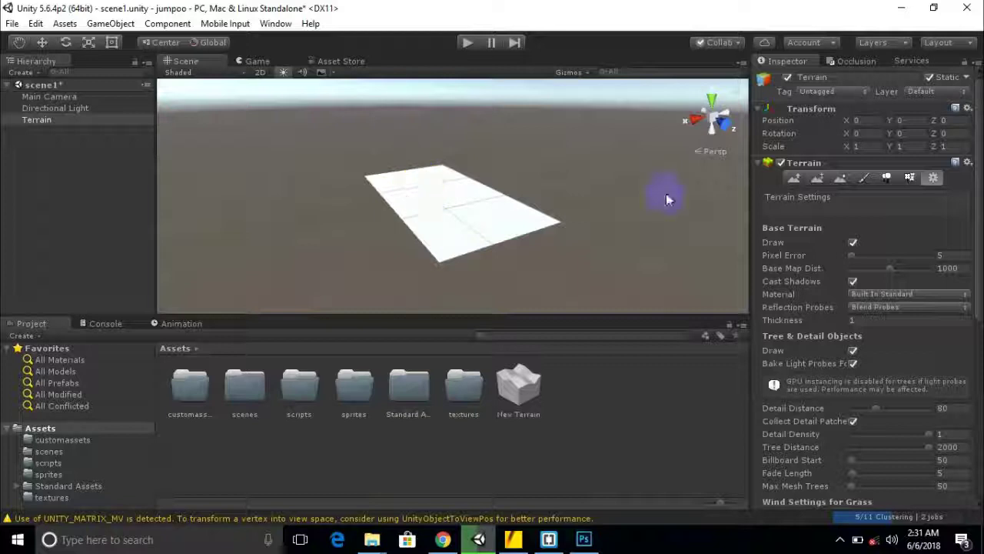
pyautogui.click(794, 177)
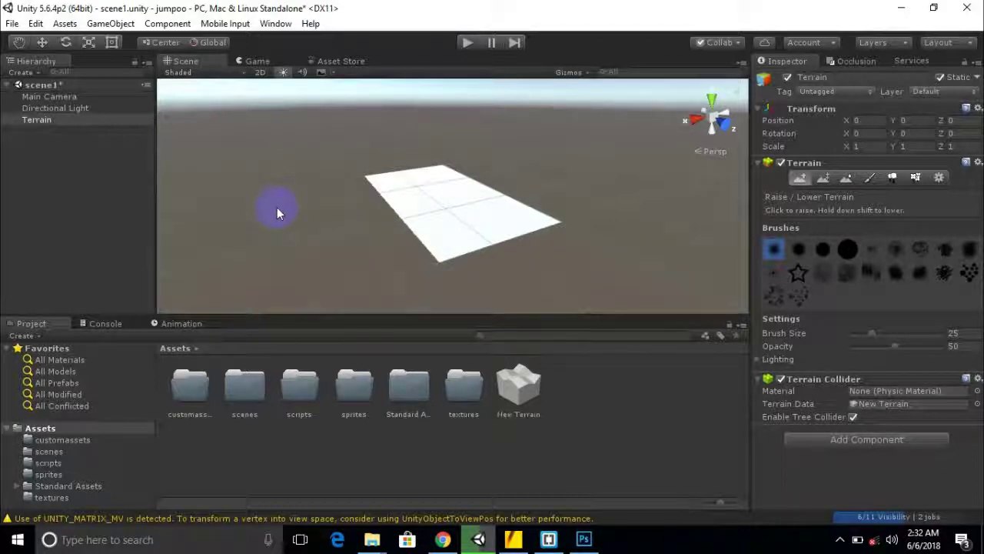
# Examine the terrain plane from several angles and distances, ending on a closer view of it
pyautogui.keyDown('alt'); pyautogui.moveTo(213, 202); pyautogui.dragTo(421, 242); pyautogui.keyUp('alt')
pyautogui.scroll(-3, 350, 212)
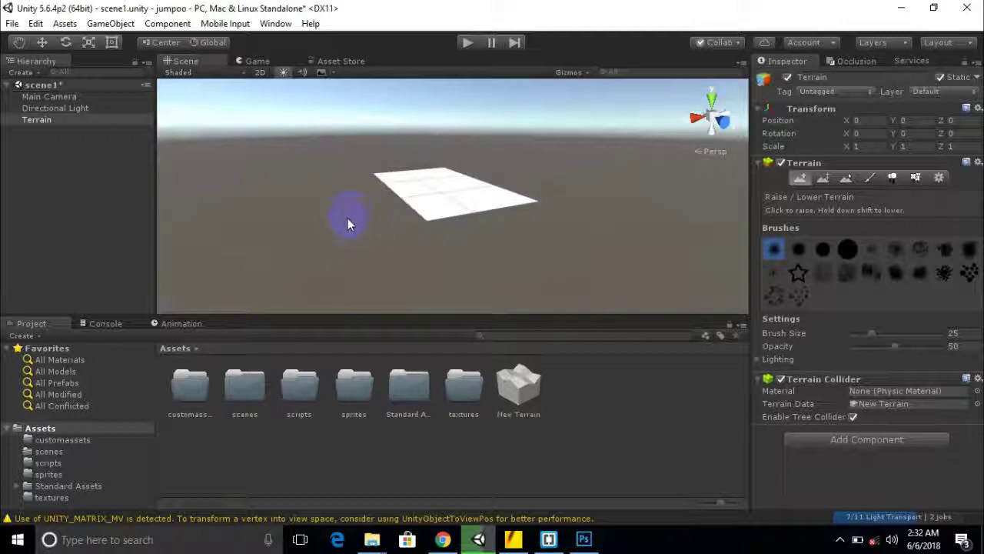
pyautogui.keyDown('alt'); pyautogui.moveTo(383, 222); pyautogui.dragTo(289, 213); pyautogui.keyUp('alt')
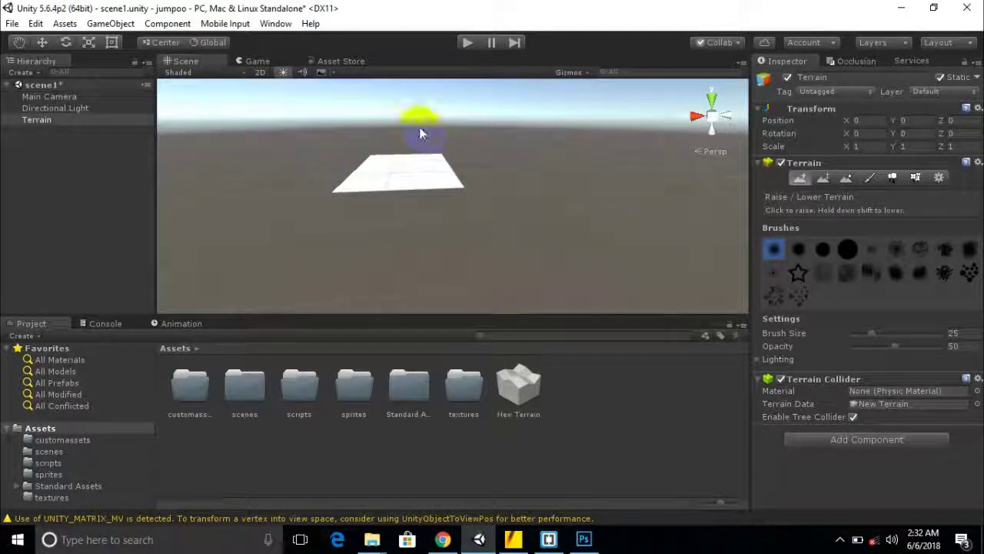
pyautogui.keyDown('alt'); pyautogui.moveTo(312, 200); pyautogui.dragTo(354, 203); pyautogui.keyUp('alt')
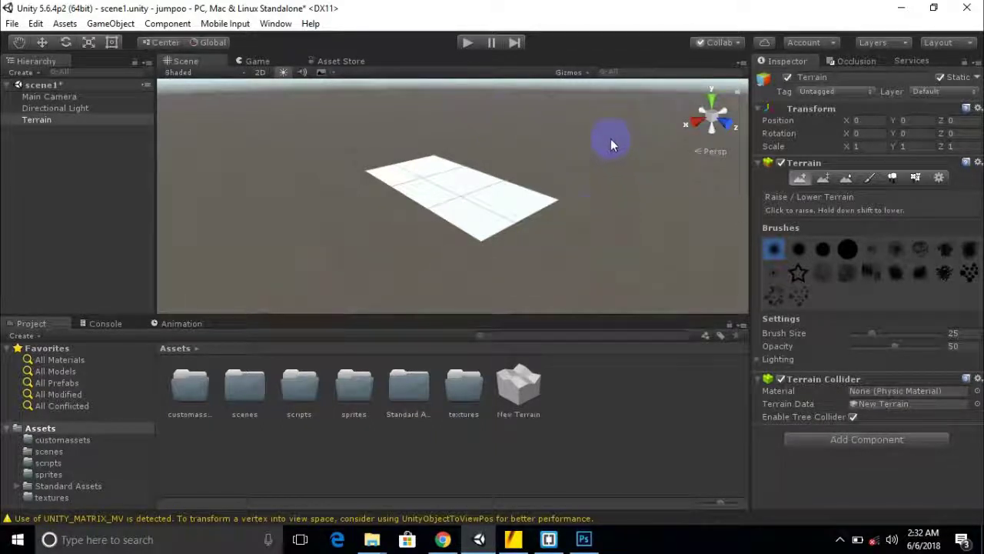
pyautogui.moveTo(523, 275); pyautogui.dragTo(474, 271, button='middle')
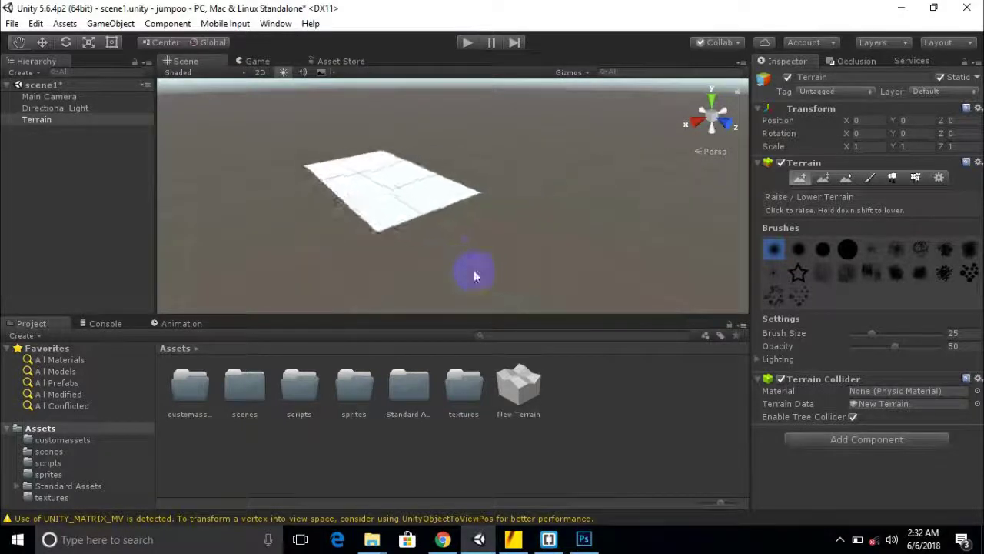
pyautogui.scroll(2, 380, 233)
pyautogui.moveTo(313, 232); pyautogui.dragTo(379, 234, button='middle')
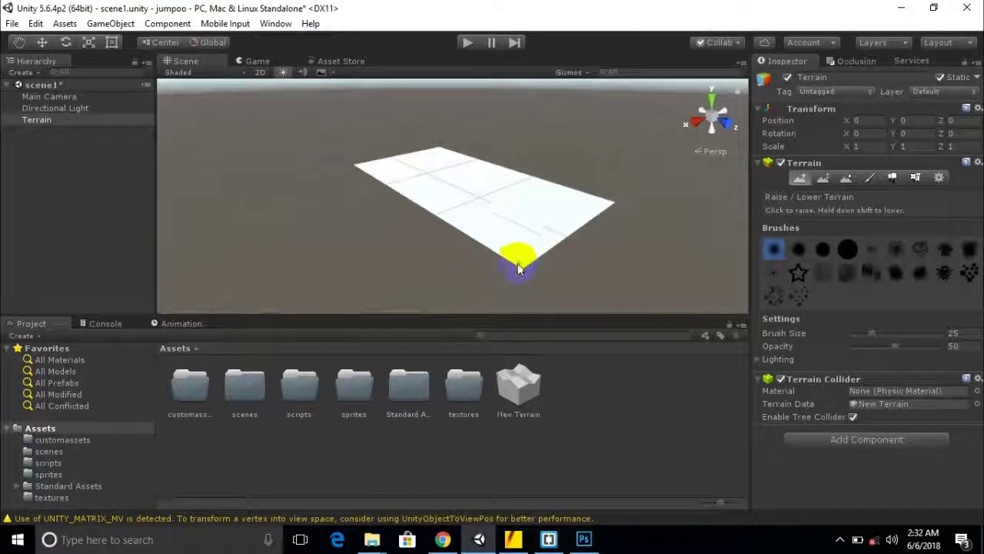
# Switch to File Explorer and import the skyboxlakes folder from jumpooold's Assets into the Unity project's Assets folder
pyautogui.moveTo(373, 540)
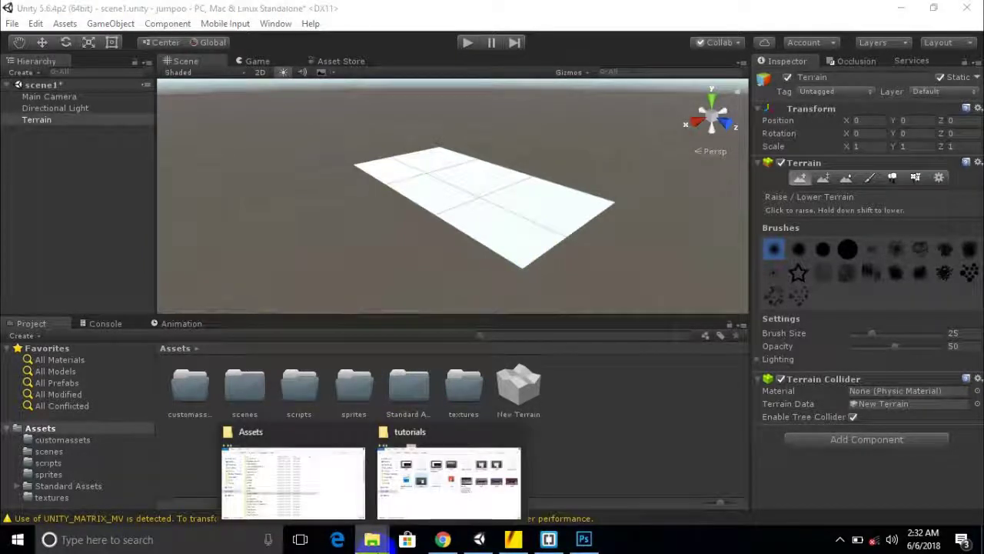
pyautogui.click(330, 503)
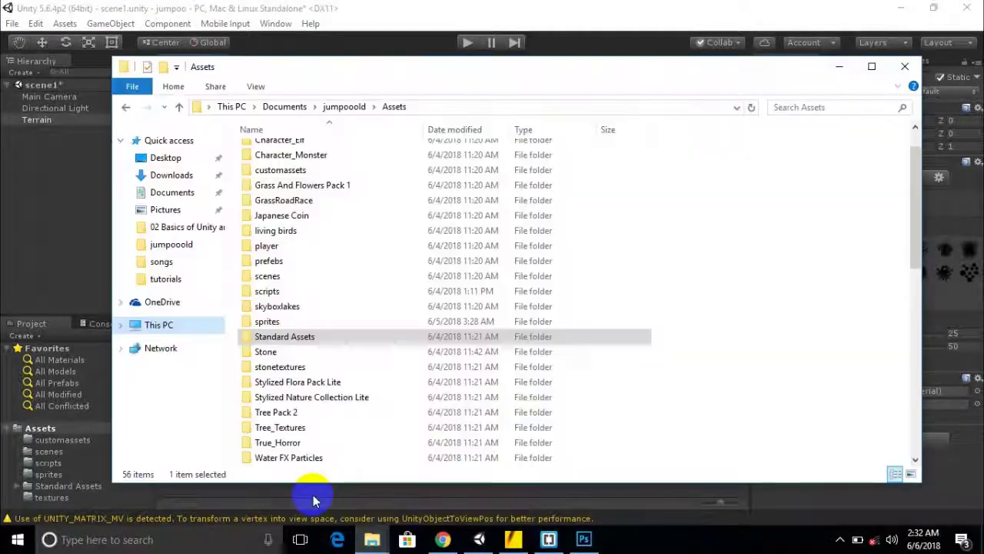
pyautogui.doubleClick(318, 354)
pyautogui.click(392, 107)
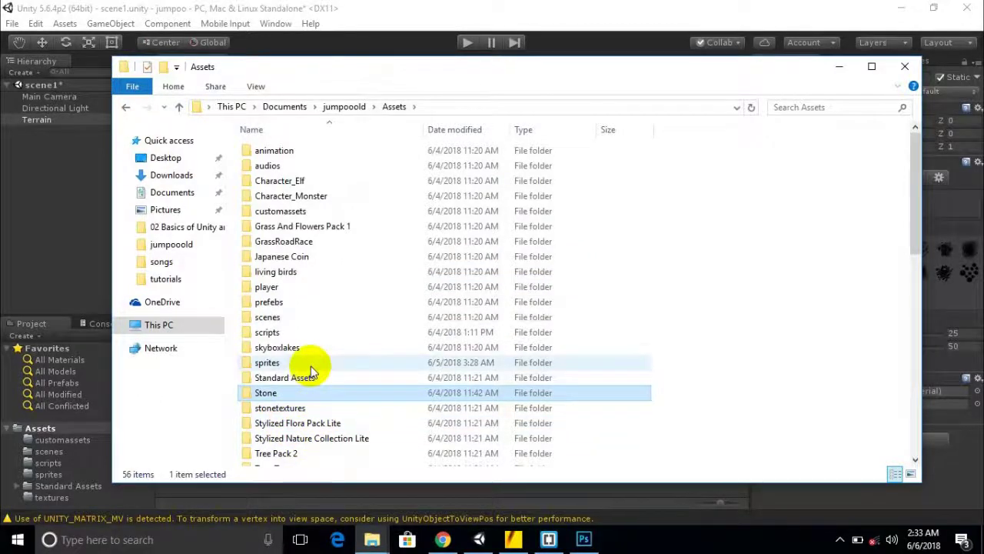
pyautogui.scroll(-2, 311, 367)
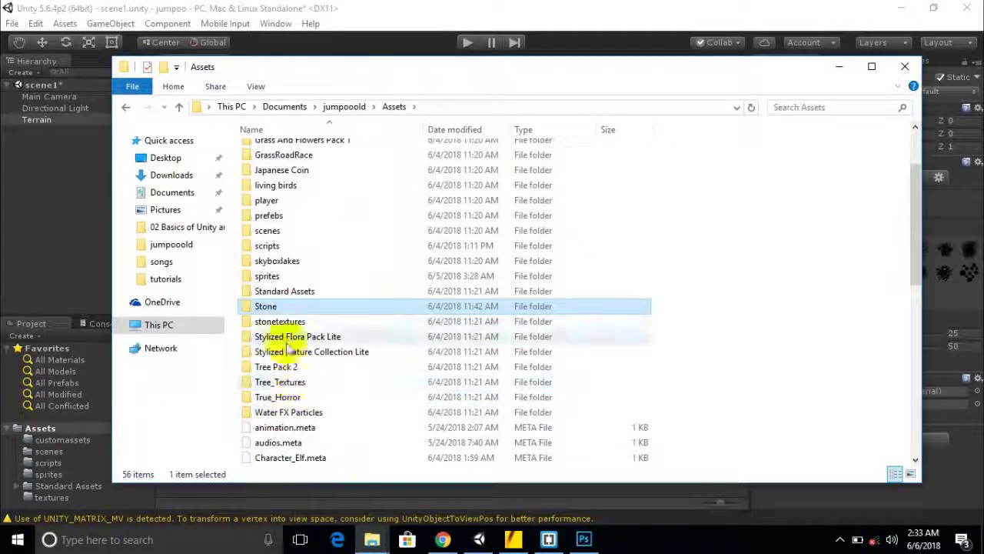
pyautogui.moveTo(281, 261); pyautogui.dragTo(319, 490)
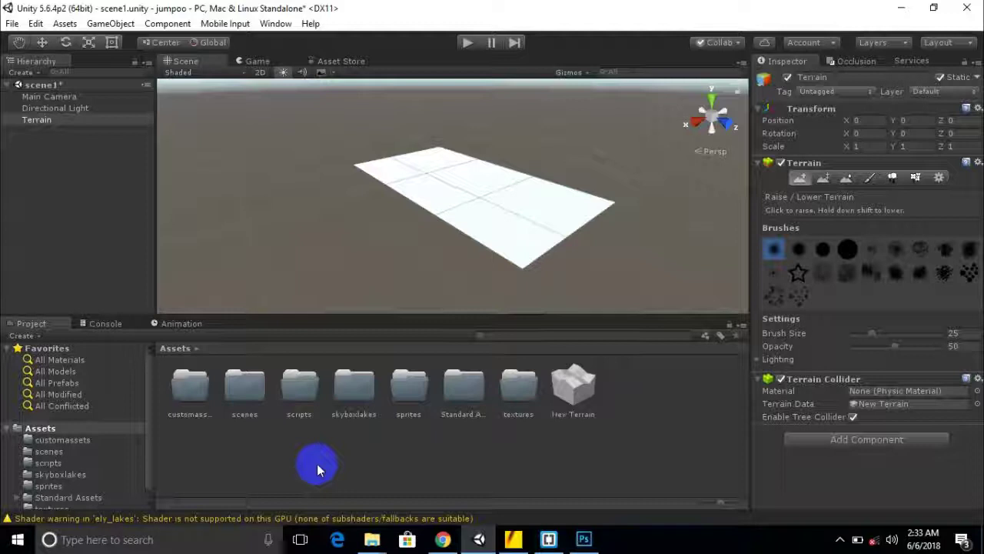
# Open the skyboxlakes folder in the project and look through its lakes skybox images
pyautogui.doubleClick(350, 385)
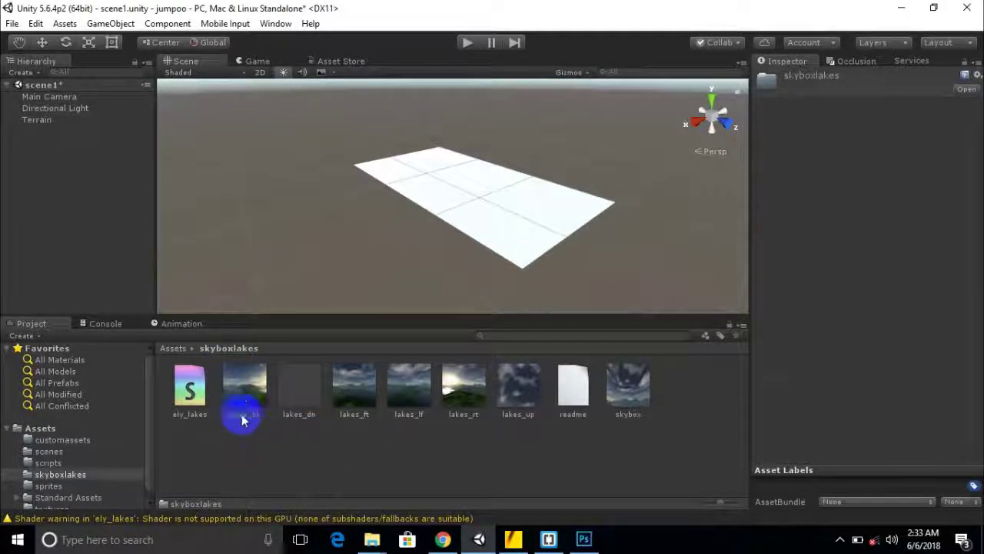
pyautogui.click(304, 392)
pyautogui.click(409, 388)
pyautogui.click(464, 389)
pyautogui.click(518, 389)
pyautogui.click(462, 469)
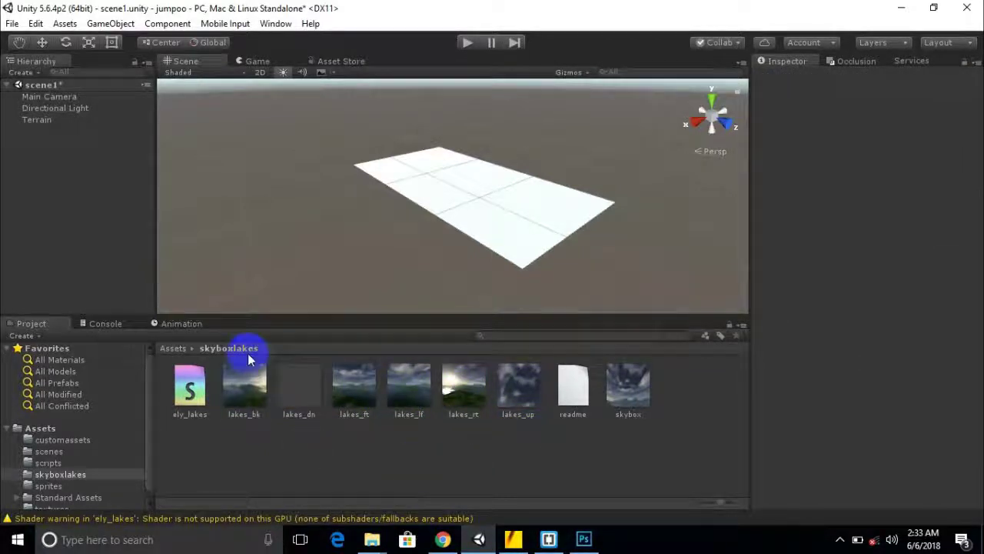
# Delete the existing skybox material from the skyboxlakes folder
pyautogui.click(628, 388)
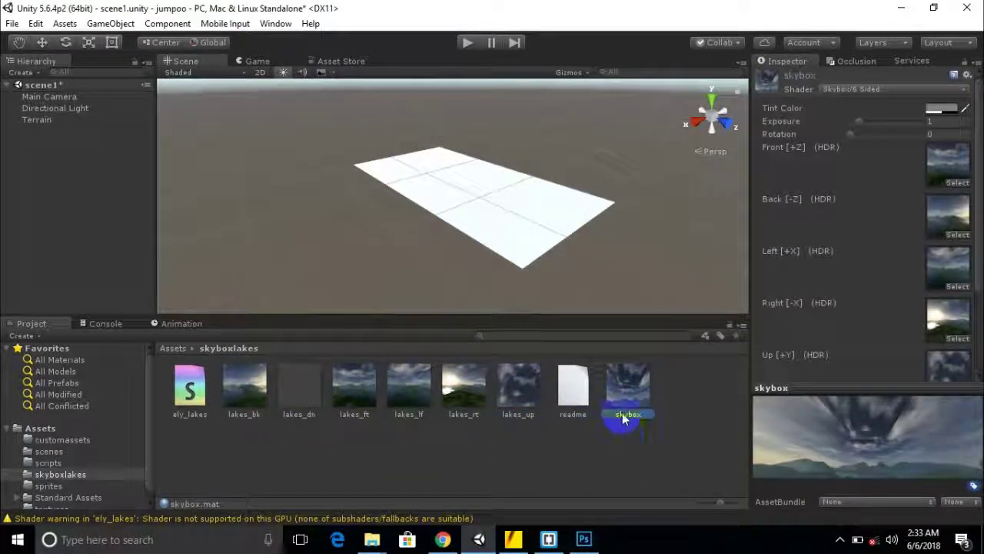
pyautogui.rightClick(643, 396)
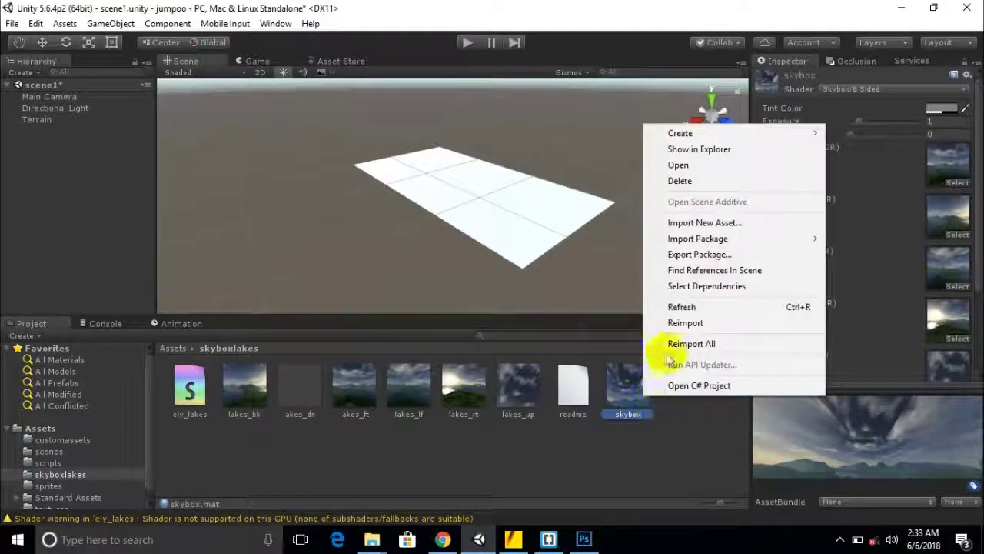
pyautogui.click(672, 181)
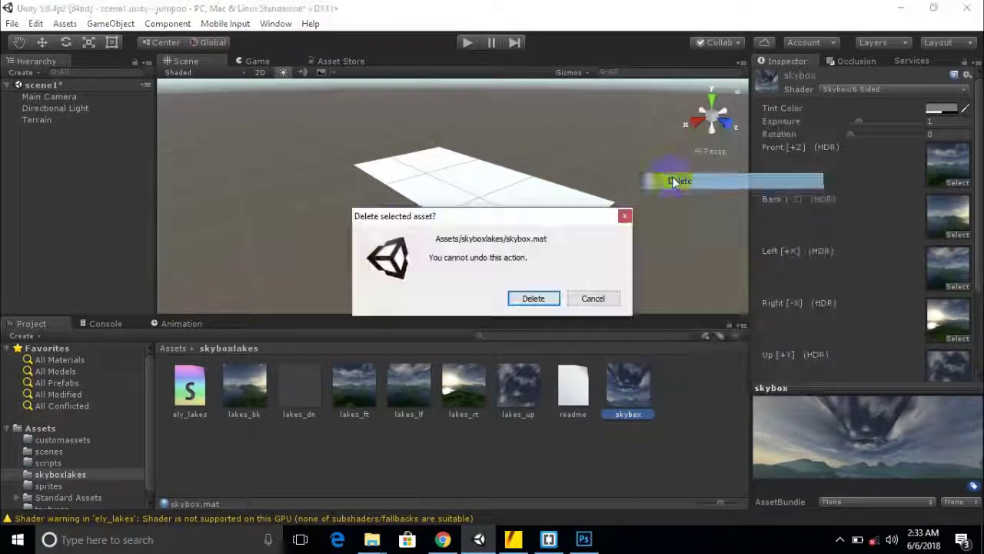
pyautogui.click(539, 299)
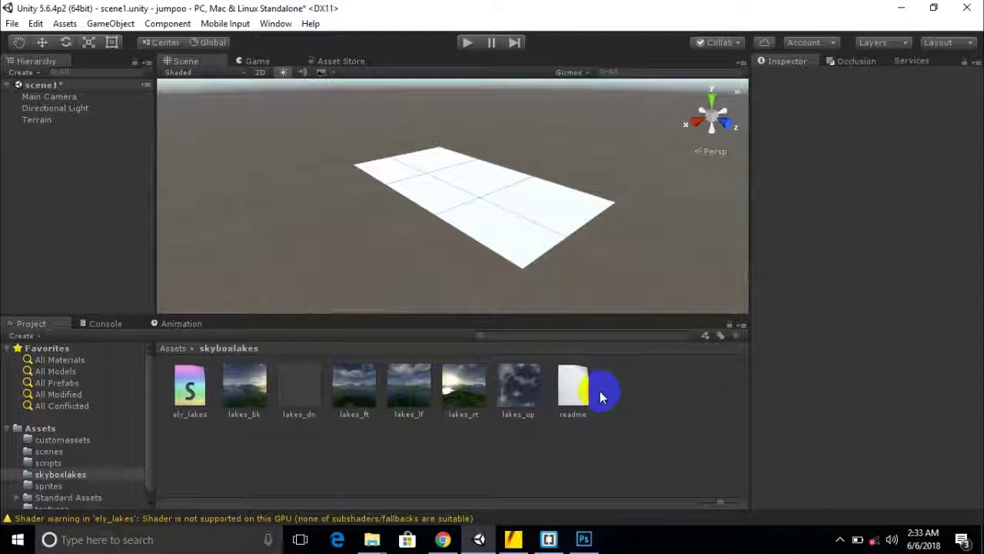
# Create a new material in the skyboxlakes folder
pyautogui.rightClick(637, 459)
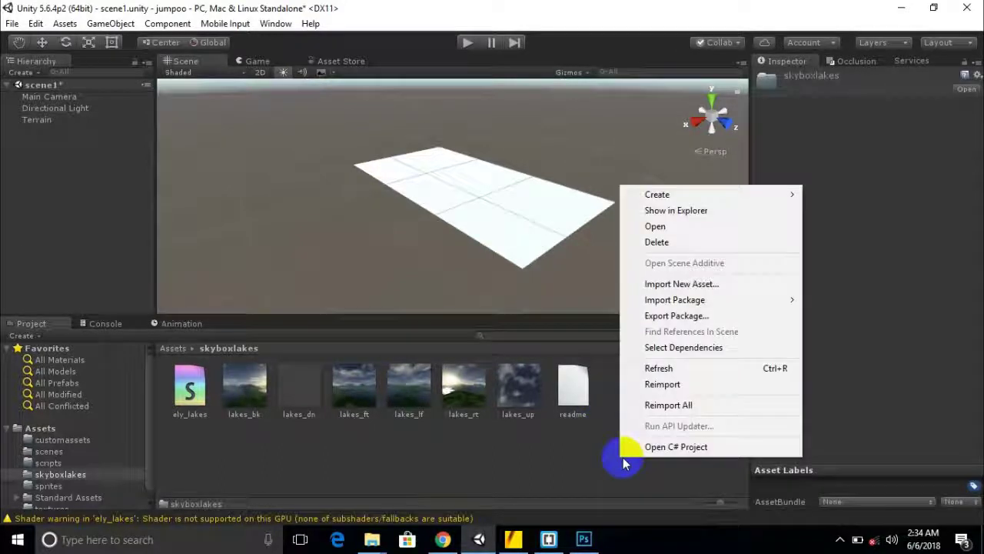
pyautogui.moveTo(696, 196)
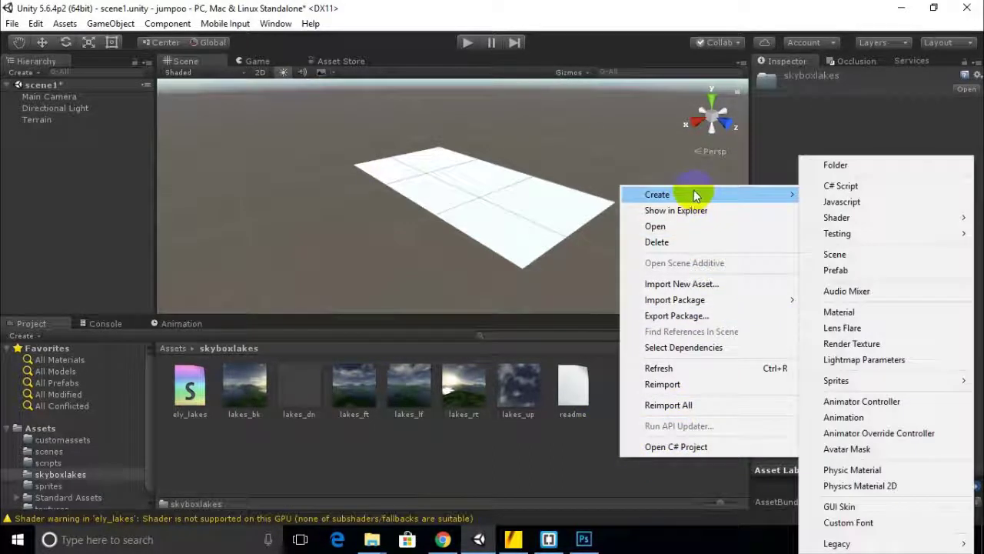
pyautogui.click(838, 312)
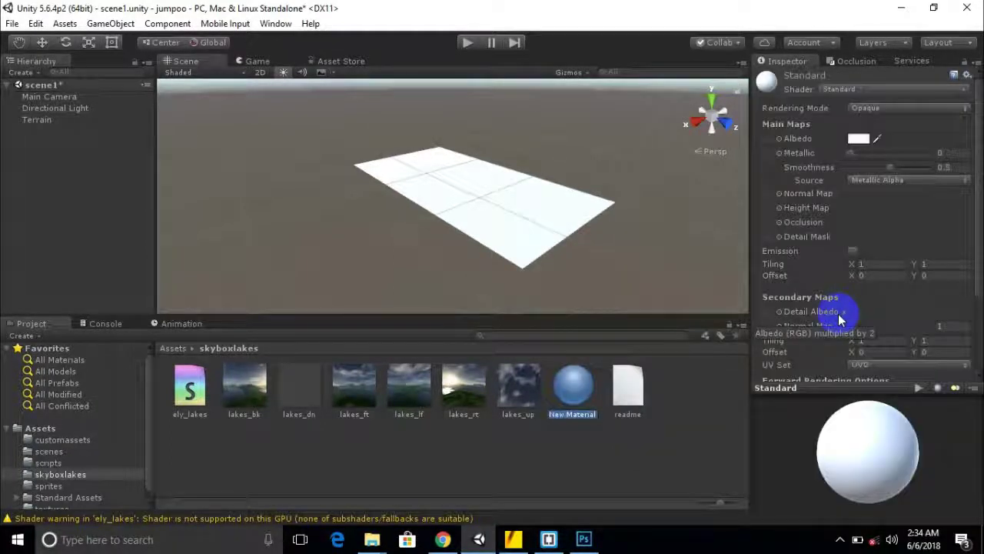
# Name the new material skybox and set its shader to Skybox/6 Sided
pyautogui.write('skybox')
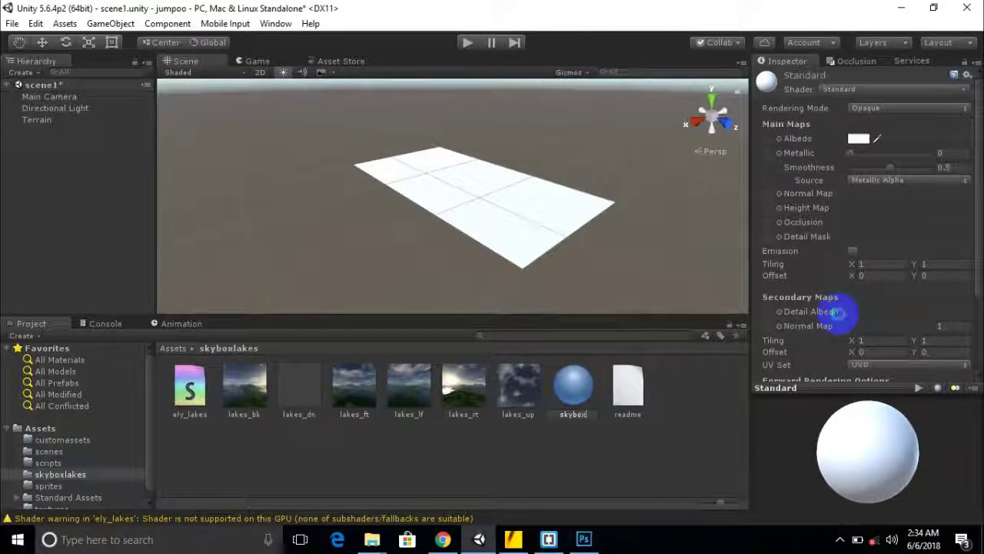
pyautogui.press('Return')
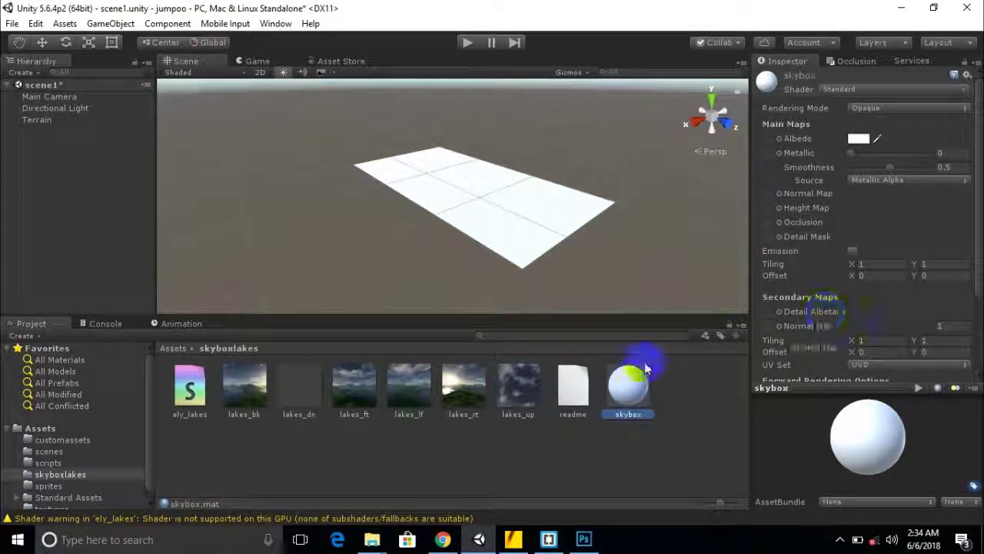
pyautogui.click(848, 91)
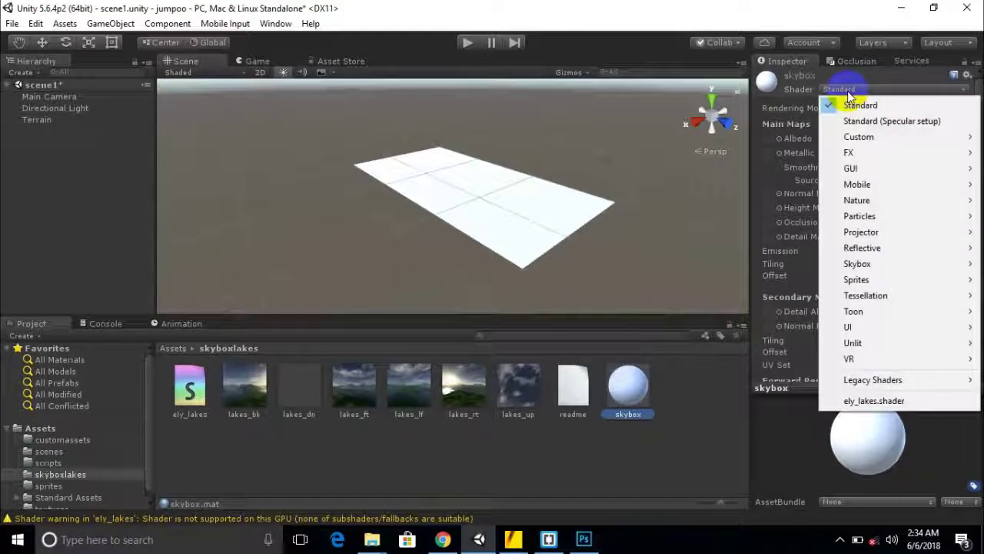
pyautogui.moveTo(865, 265)
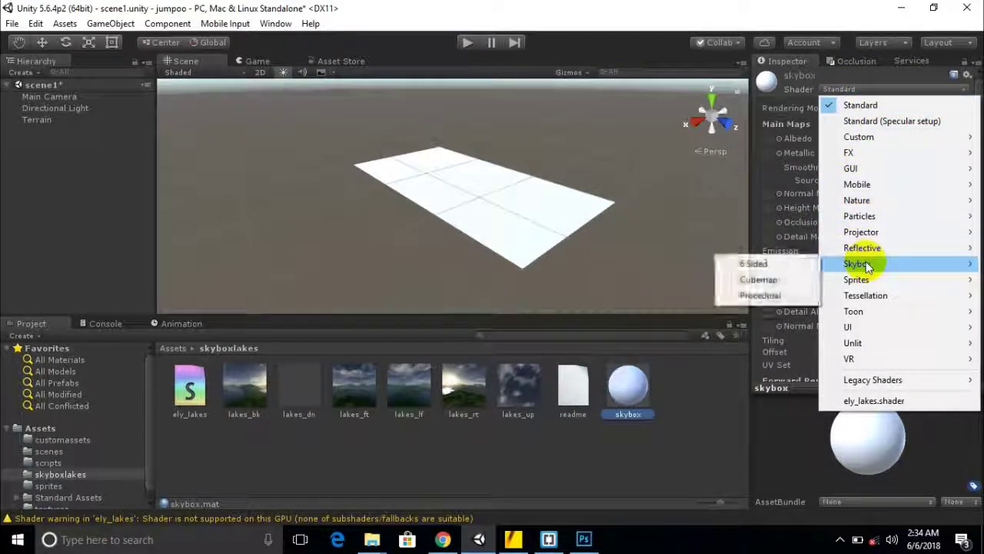
pyautogui.click(800, 266)
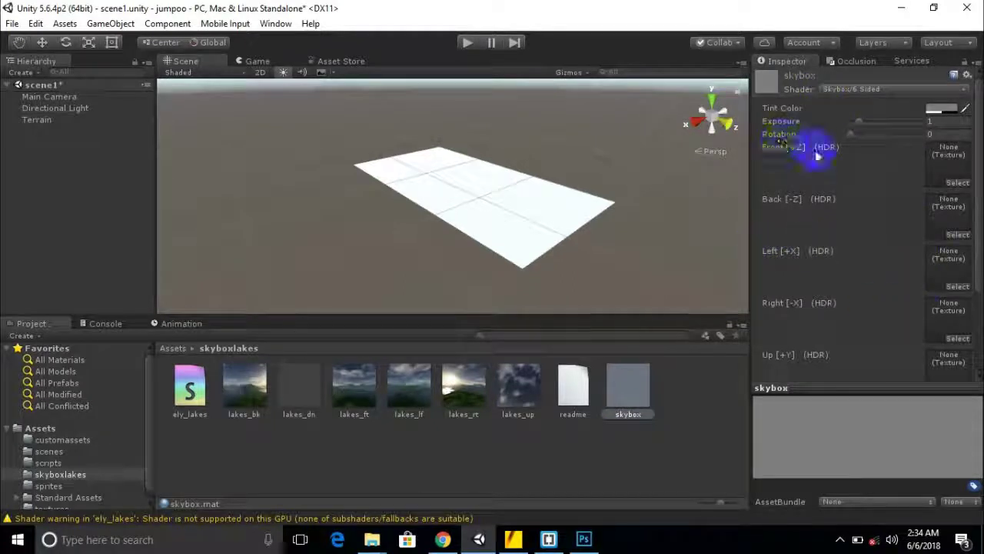
# Assign lakes_bk to the skybox material's Back texture, lakes_dn to Down and lakes_ft to Front
pyautogui.scroll(-3, 859, 332)
pyautogui.scroll(3, 847, 264)
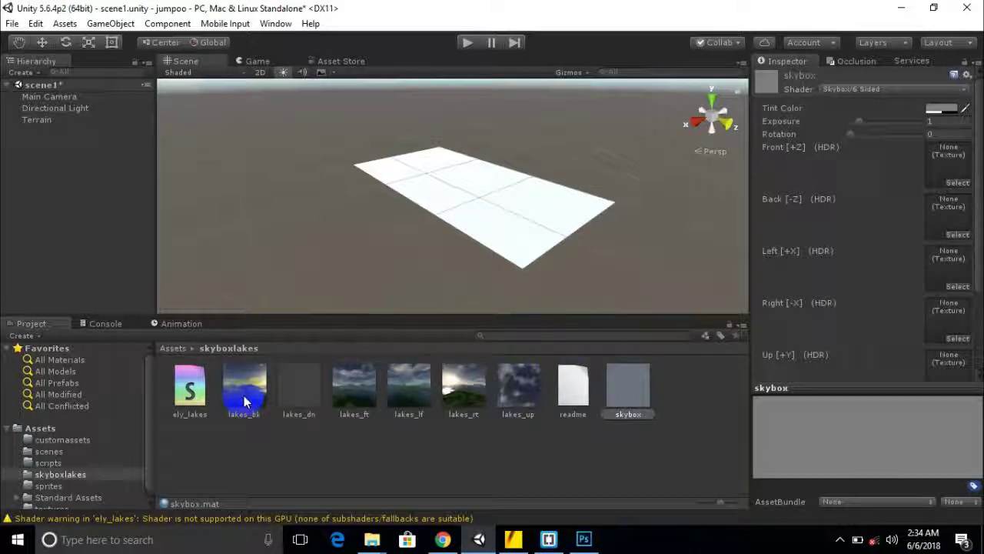
pyautogui.moveTo(247, 413); pyautogui.dragTo(947, 215)
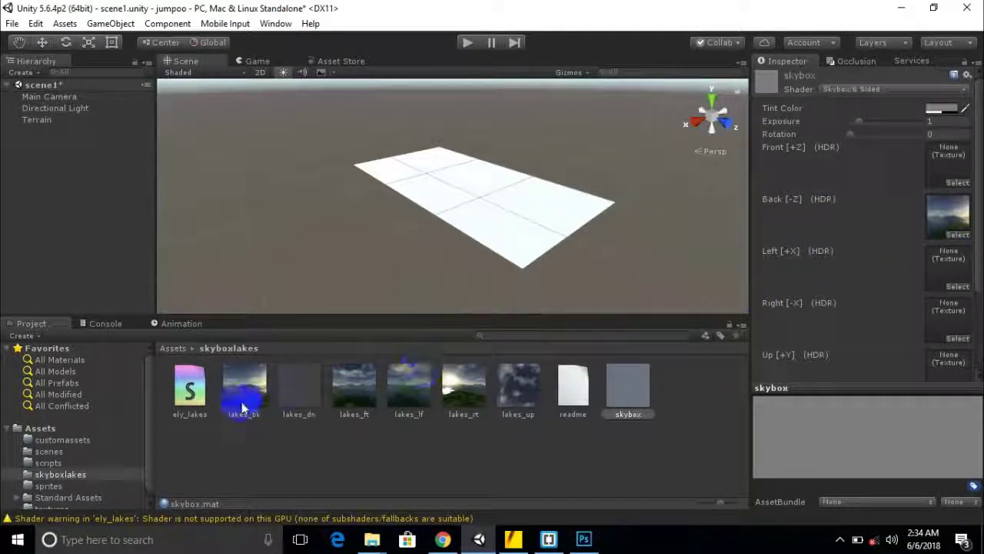
pyautogui.moveTo(305, 383); pyautogui.dragTo(949, 302)
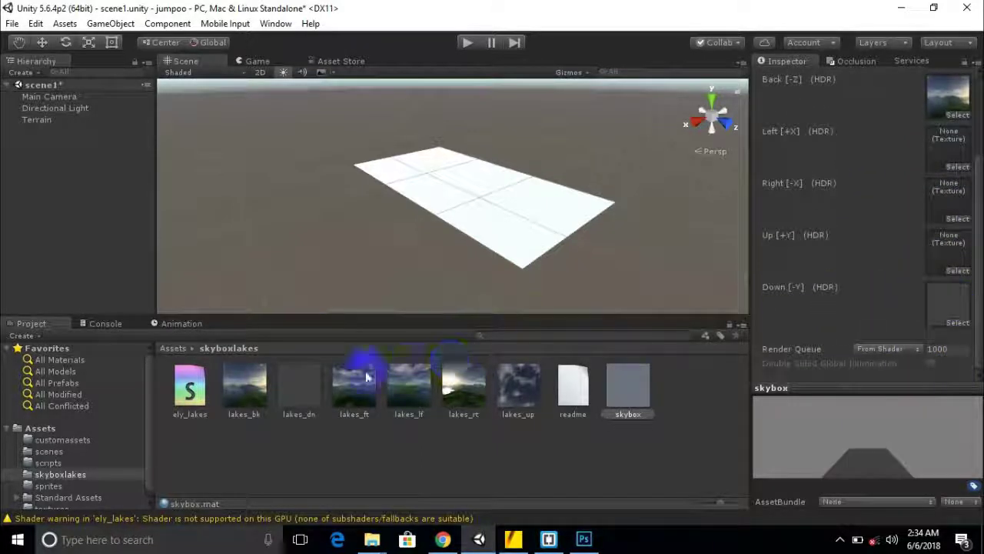
pyautogui.moveTo(356, 395); pyautogui.dragTo(941, 104)
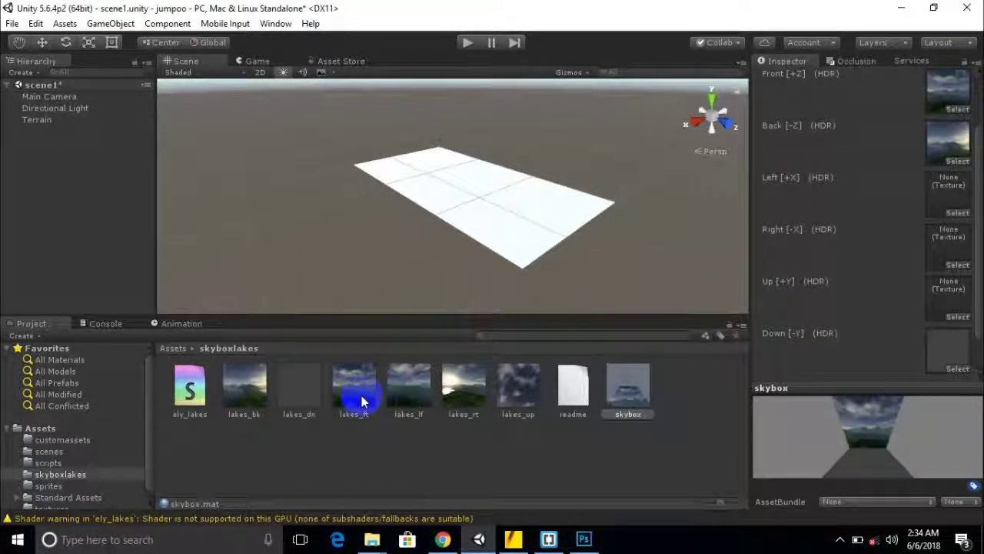
# Assign lakes_lf to the skybox material's Left texture, lakes_rt to Right and lakes_up to Up
pyautogui.moveTo(408, 399); pyautogui.dragTo(928, 195)
pyautogui.moveTo(469, 398); pyautogui.dragTo(965, 265)
pyautogui.moveTo(511, 408); pyautogui.dragTo(947, 298)
pyautogui.scroll(-2, 831, 330)
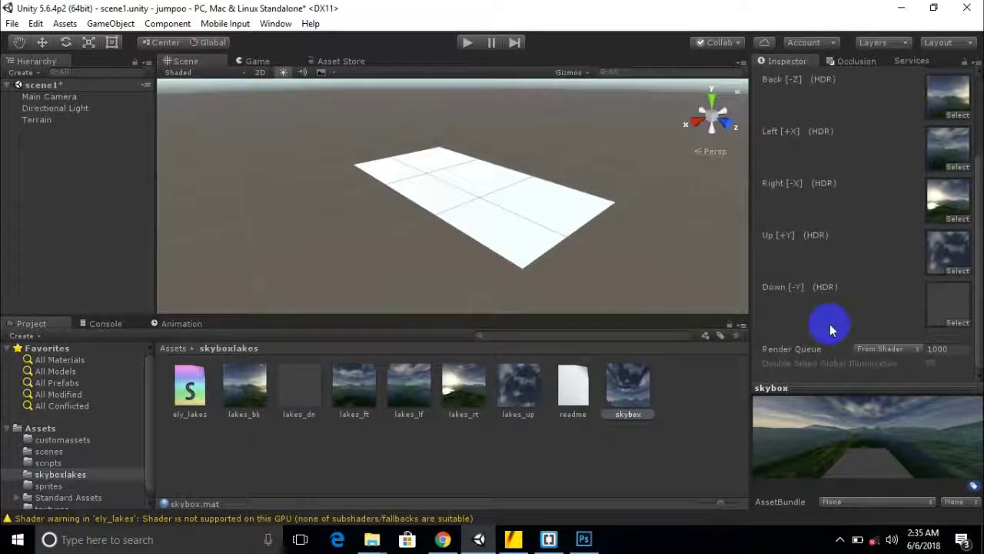
pyautogui.scroll(4, 831, 330)
# Try to apply the skybox material directly to the empty background of the scene view
pyautogui.click(675, 433)
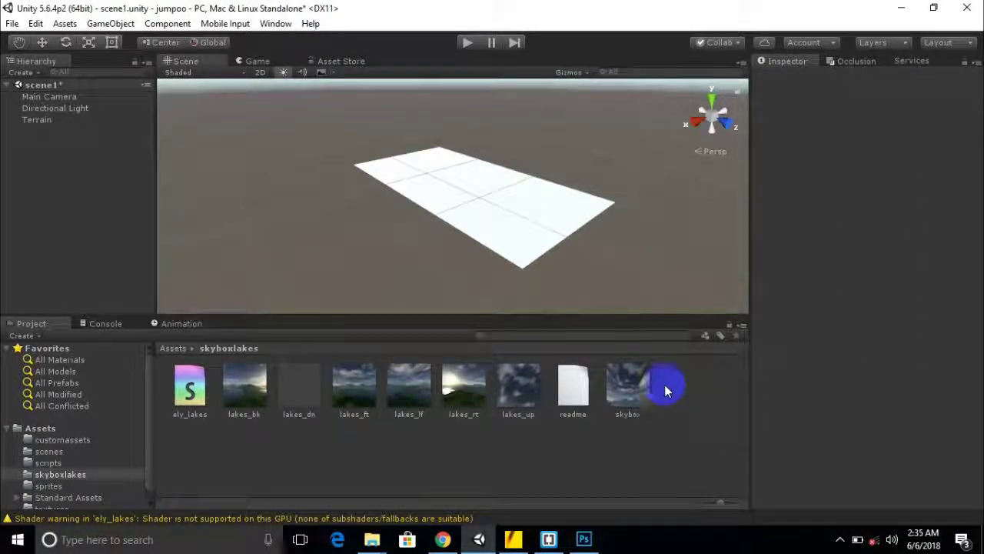
pyautogui.moveTo(613, 386)
pyautogui.mouseDown()
pyautogui.moveTo(659, 411)
pyautogui.moveTo(543, 285)
pyautogui.moveTo(569, 305)
pyautogui.moveTo(619, 397)
pyautogui.moveTo(576, 379)
pyautogui.moveTo(438, 159)
pyautogui.moveTo(322, 248)
pyautogui.mouseUp()
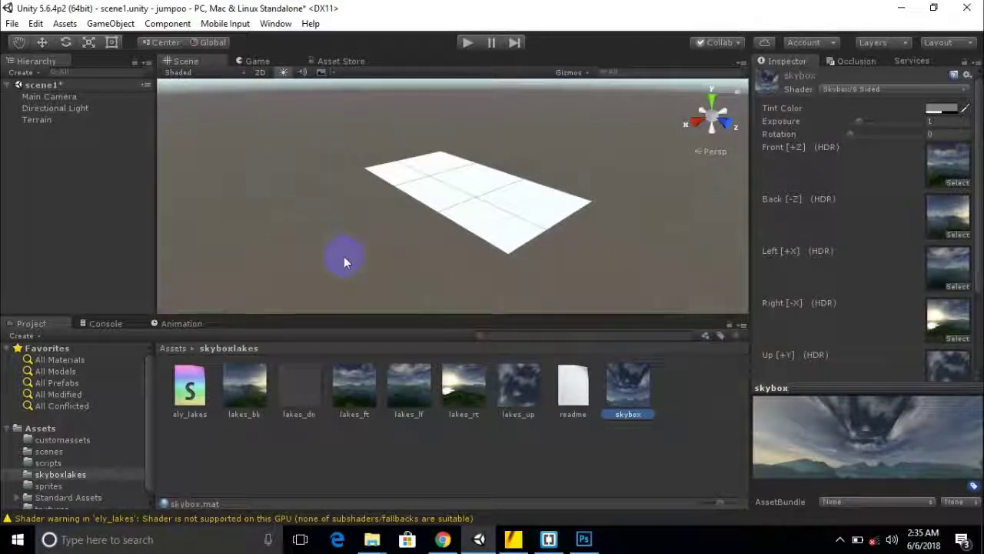
pyautogui.moveTo(352, 266); pyautogui.dragTo(383, 259, button='middle')
pyautogui.click(567, 140)
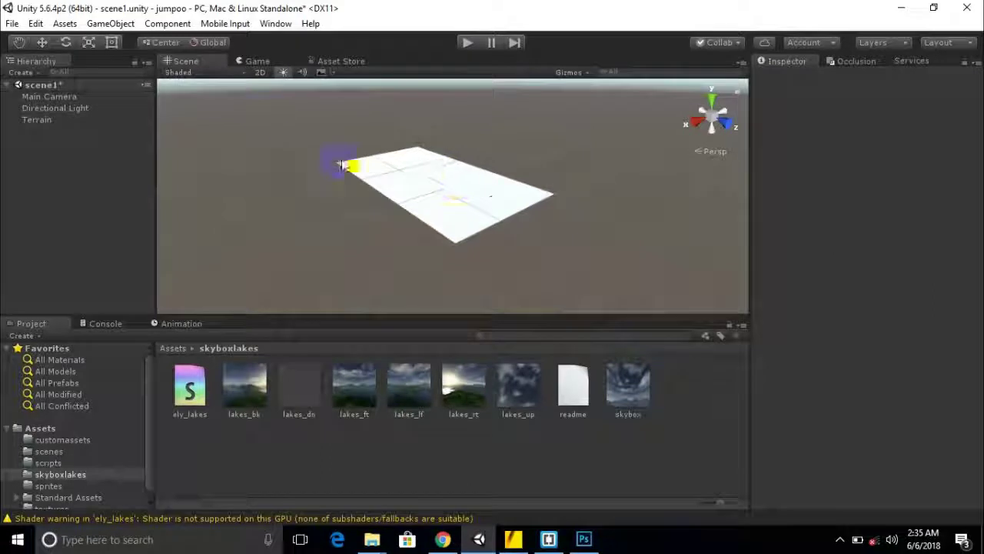
# Assign the skybox material as the scene's Skybox Material in the Lighting settings, close them and check the terrain against the new sky
pyautogui.click(276, 24)
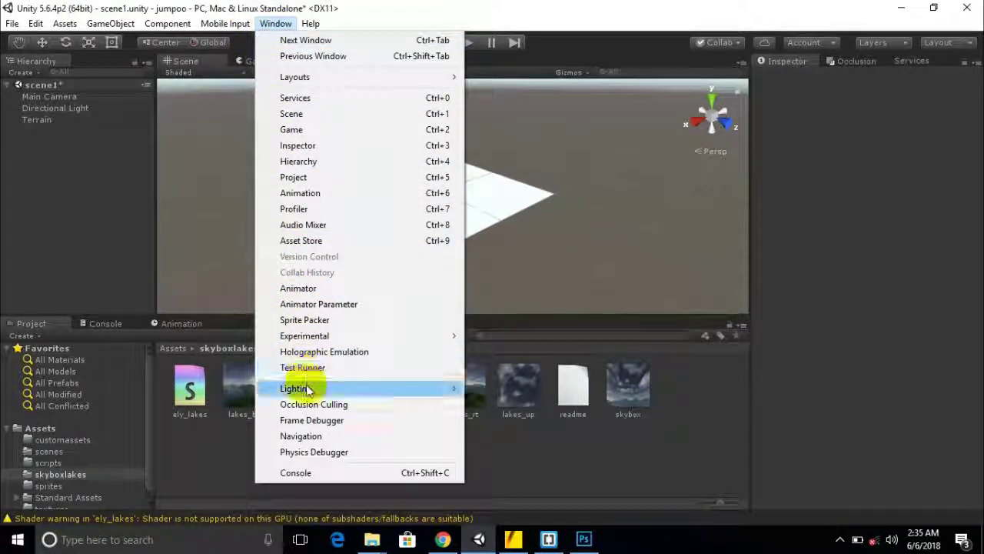
pyautogui.moveTo(307, 390)
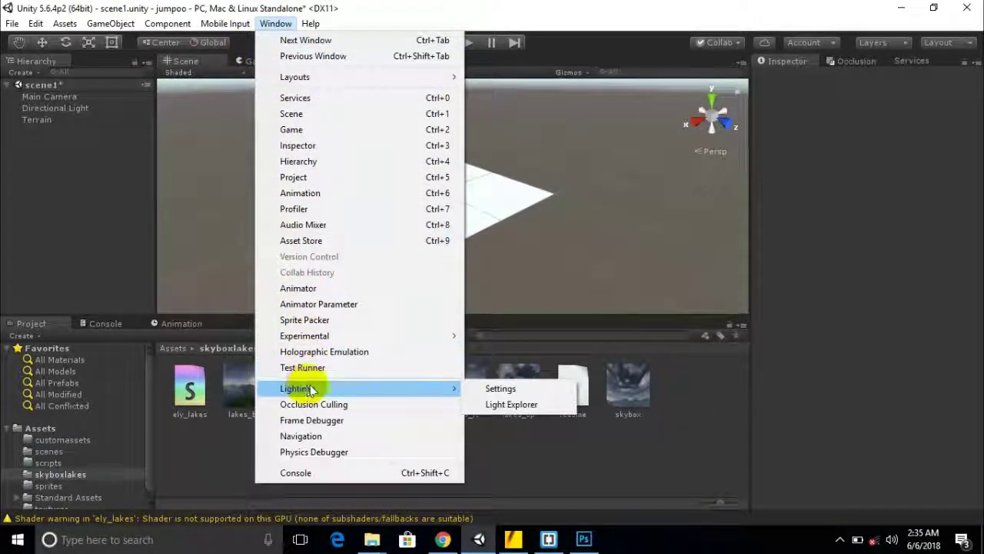
pyautogui.click(484, 390)
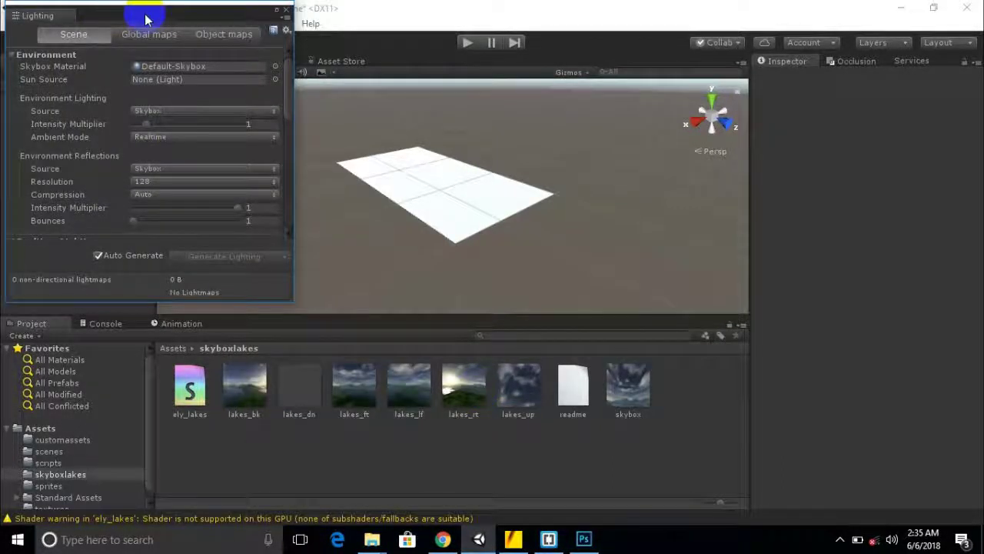
pyautogui.moveTo(146, 19); pyautogui.dragTo(250, 50)
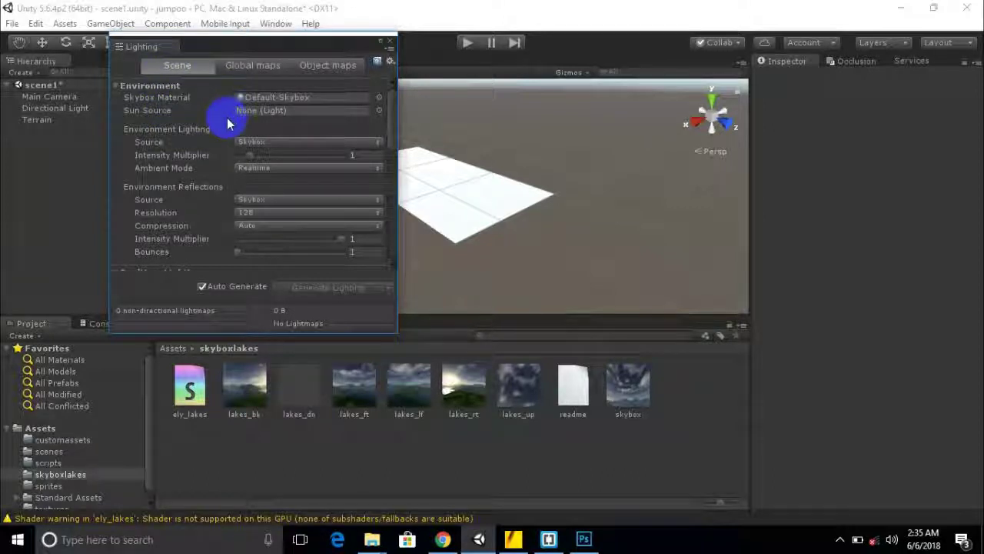
pyautogui.moveTo(627, 385); pyautogui.dragTo(340, 97)
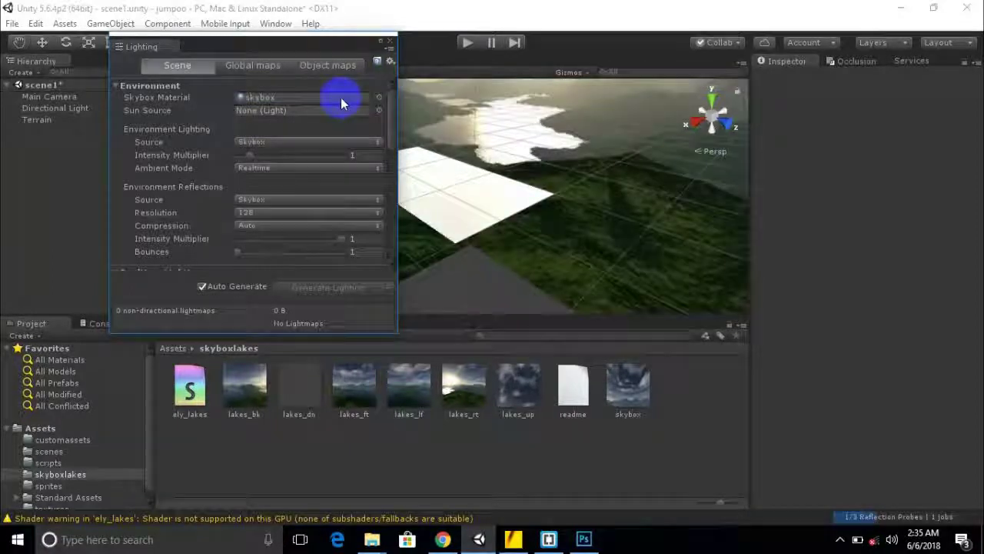
pyautogui.click(388, 42)
pyautogui.scroll(-3, 430, 207)
pyautogui.moveTo(435, 216); pyautogui.dragTo(476, 240, button='middle')
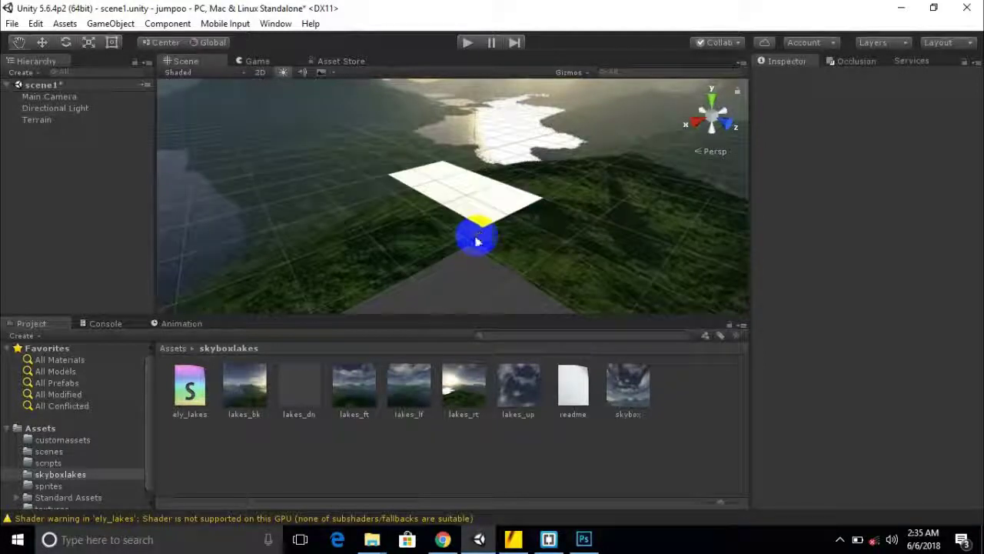
pyautogui.scroll(4, 393, 233)
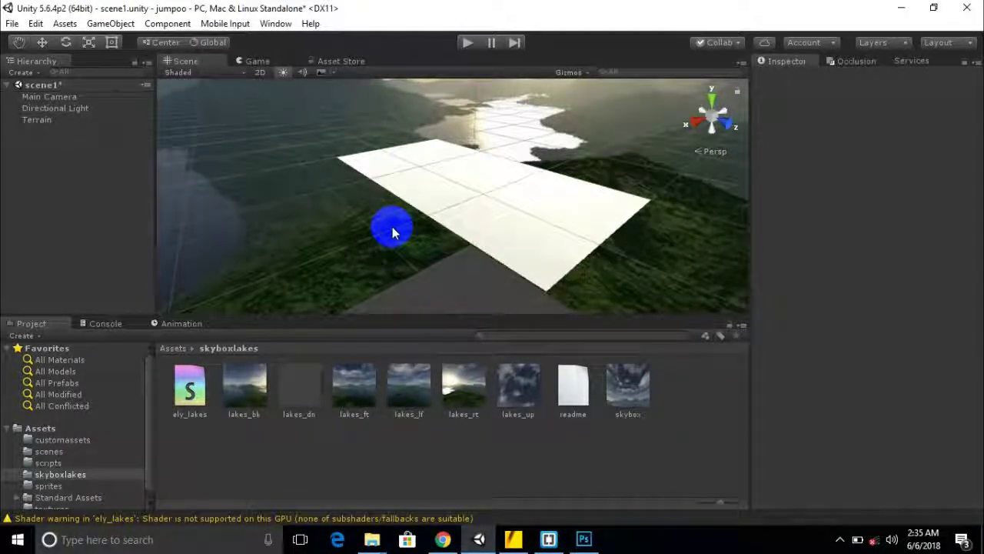
pyautogui.scroll(-2, 398, 243)
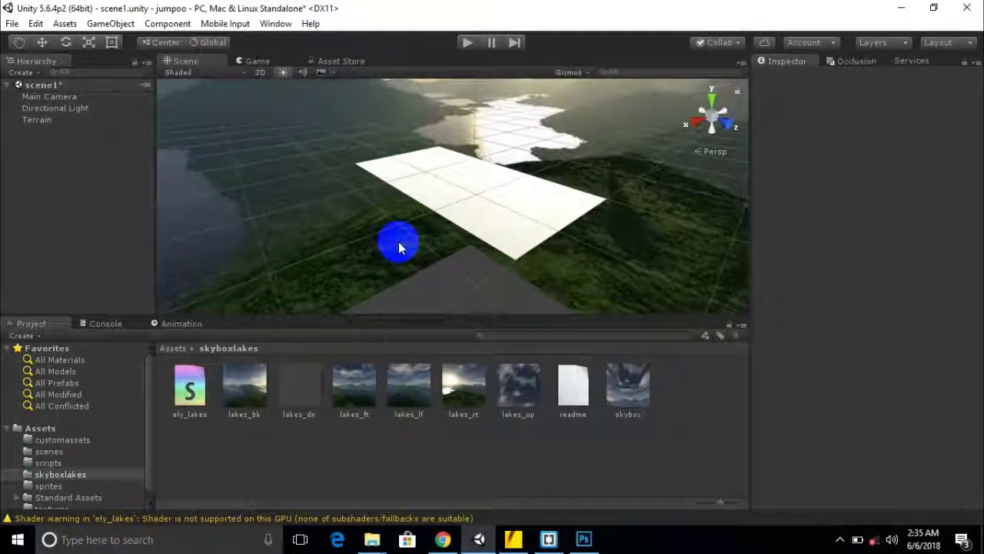